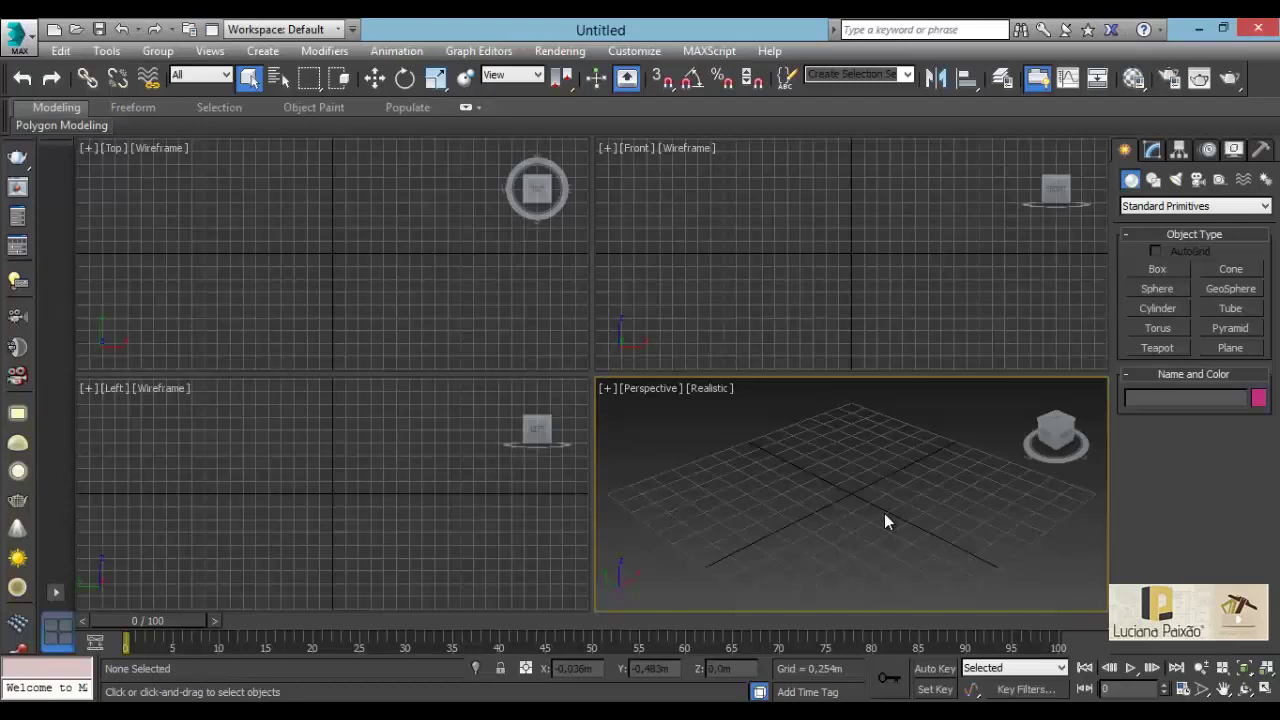
- Maximize the Perspective viewport and zoom out until the whole home grid is visible
{"action": "key", "text": "alt+w"}
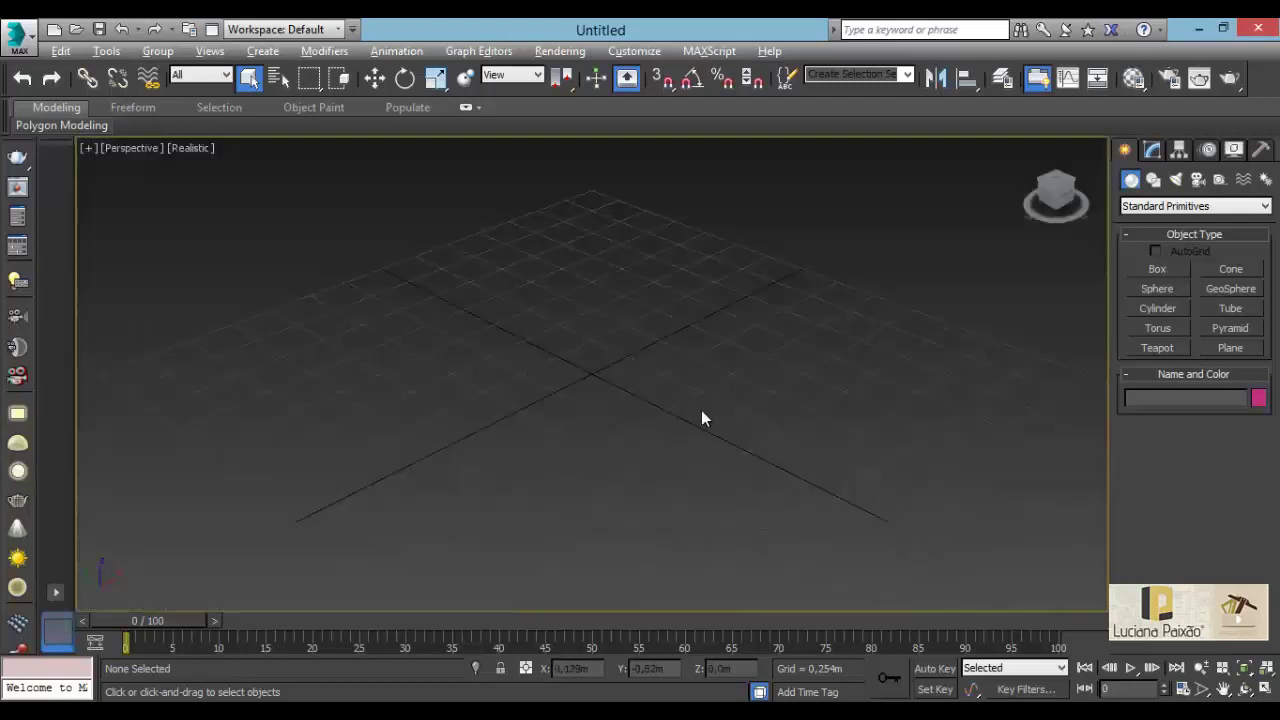
{"action": "scroll", "coordinate": [701, 410], "scroll_direction": "down", "scroll_amount": 2}
{"action": "scroll", "coordinate": [701, 412], "scroll_direction": "down", "scroll_amount": 2}
{"action": "scroll", "coordinate": [690, 412], "scroll_direction": "down", "scroll_amount": 2}
{"action": "scroll", "coordinate": [663, 421], "scroll_direction": "down", "scroll_amount": 1}
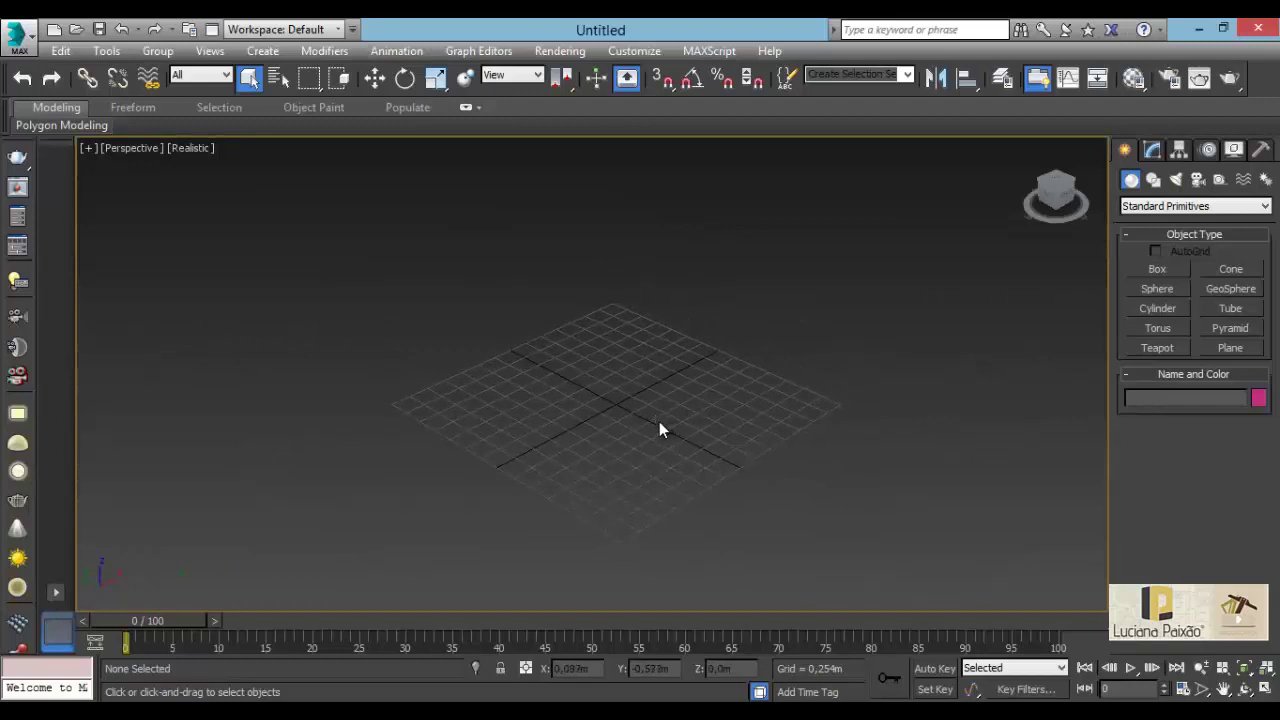
- Choose the AEC Extended category and activate Wall, with default width 0,127m and height 2,438m
{"action": "left_click", "coordinate": [1170, 207]}
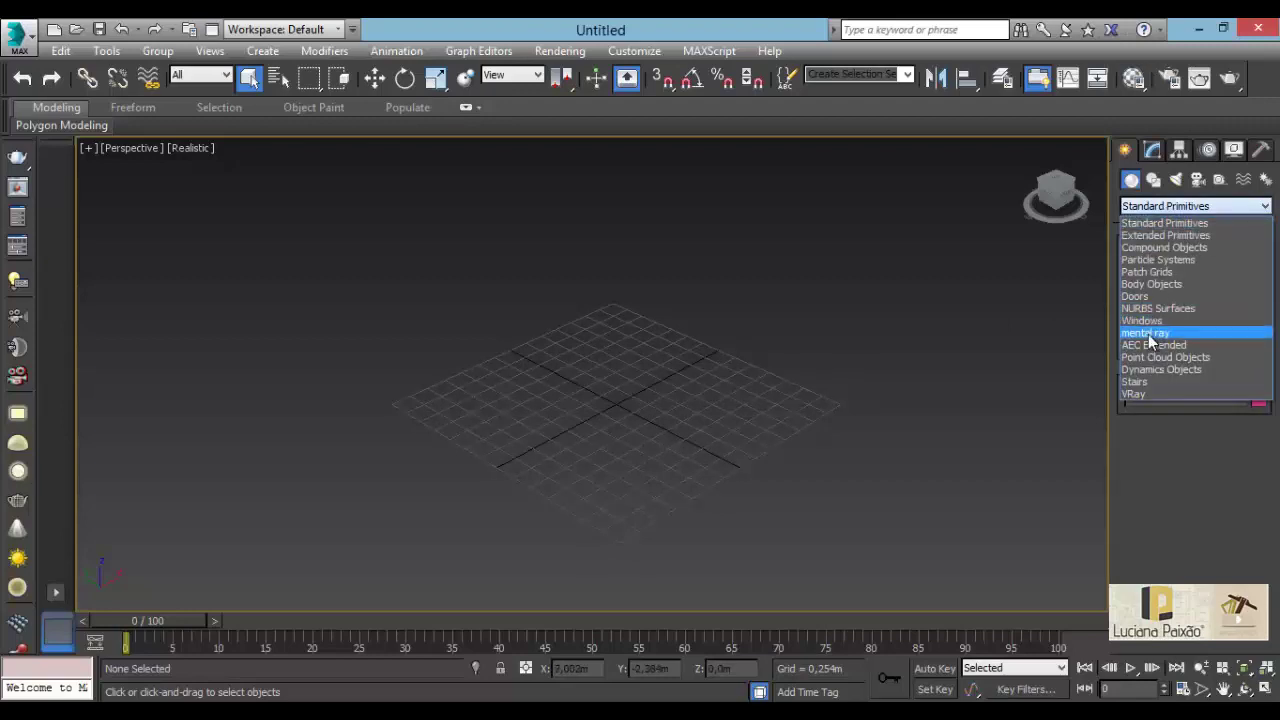
{"action": "left_click", "coordinate": [1150, 345]}
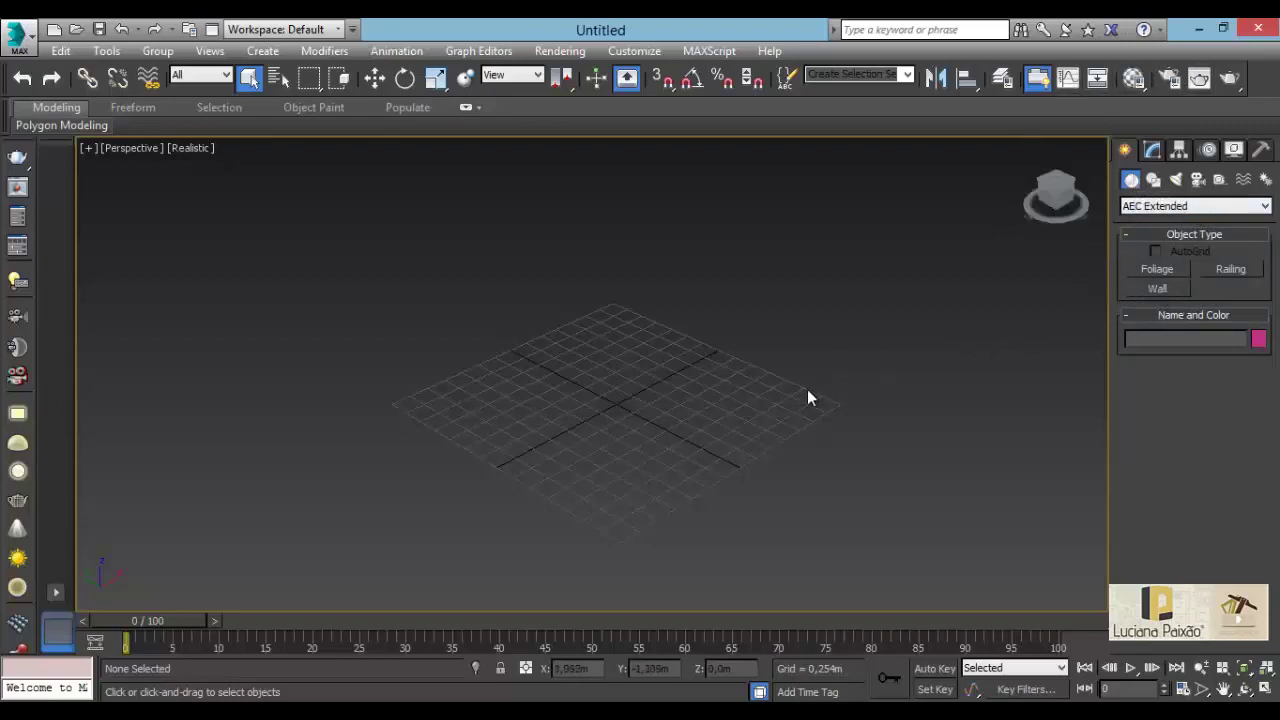
{"action": "middle_click_drag", "start_coordinate": [808, 397], "coordinate": [800, 450]}
{"action": "scroll", "coordinate": [665, 481], "scroll_direction": "up", "scroll_amount": 2}
{"action": "scroll", "coordinate": [665, 478], "scroll_direction": "up", "scroll_amount": 2}
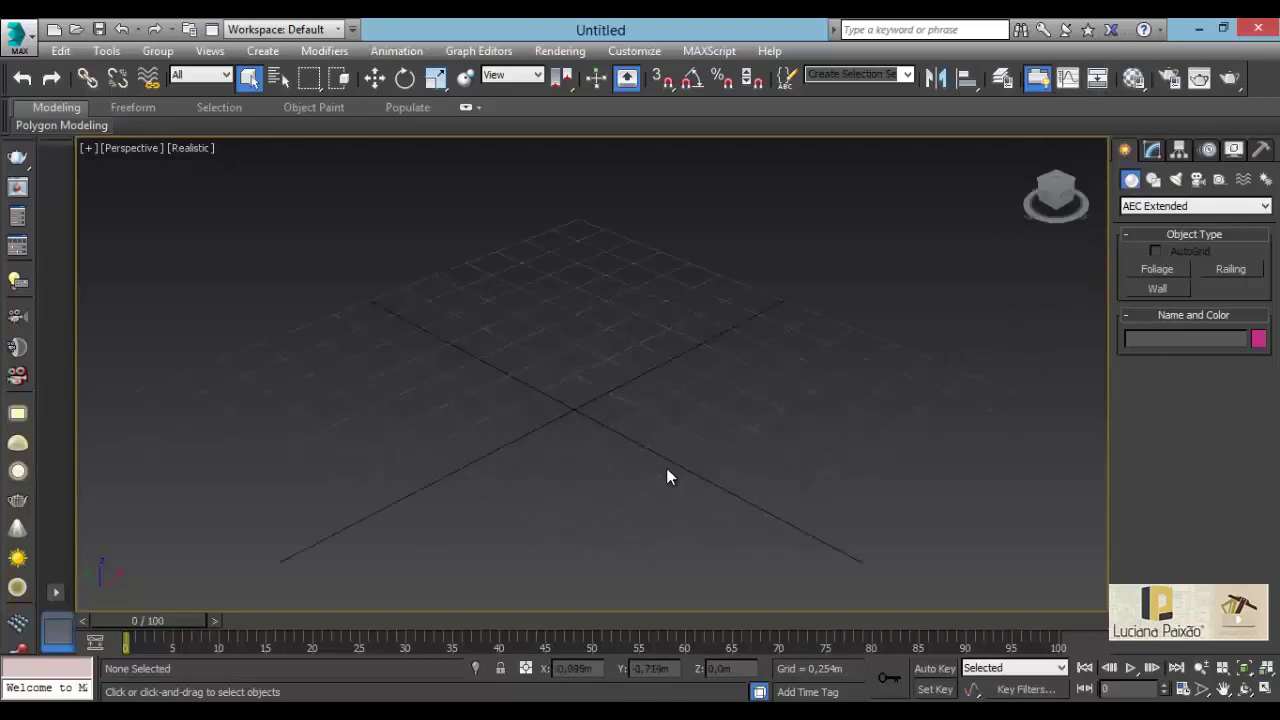
{"action": "left_click", "coordinate": [1165, 290]}
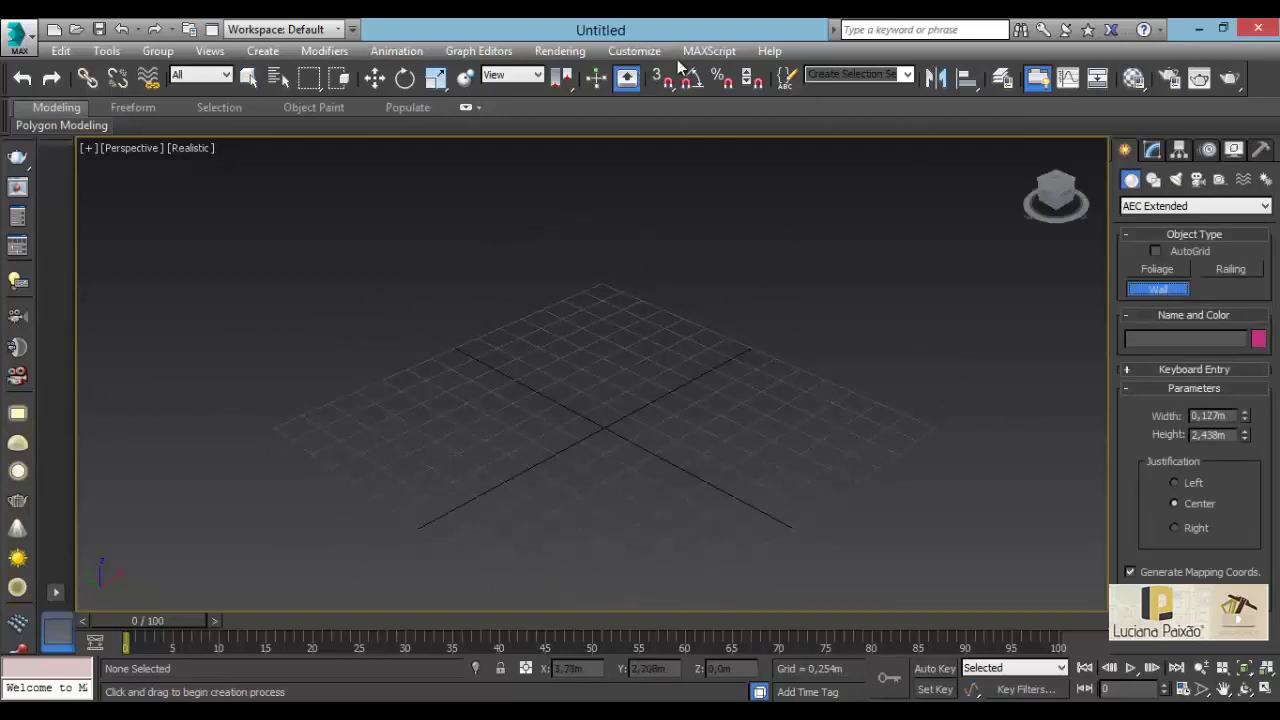
{"action": "left_click", "coordinate": [628, 51]}
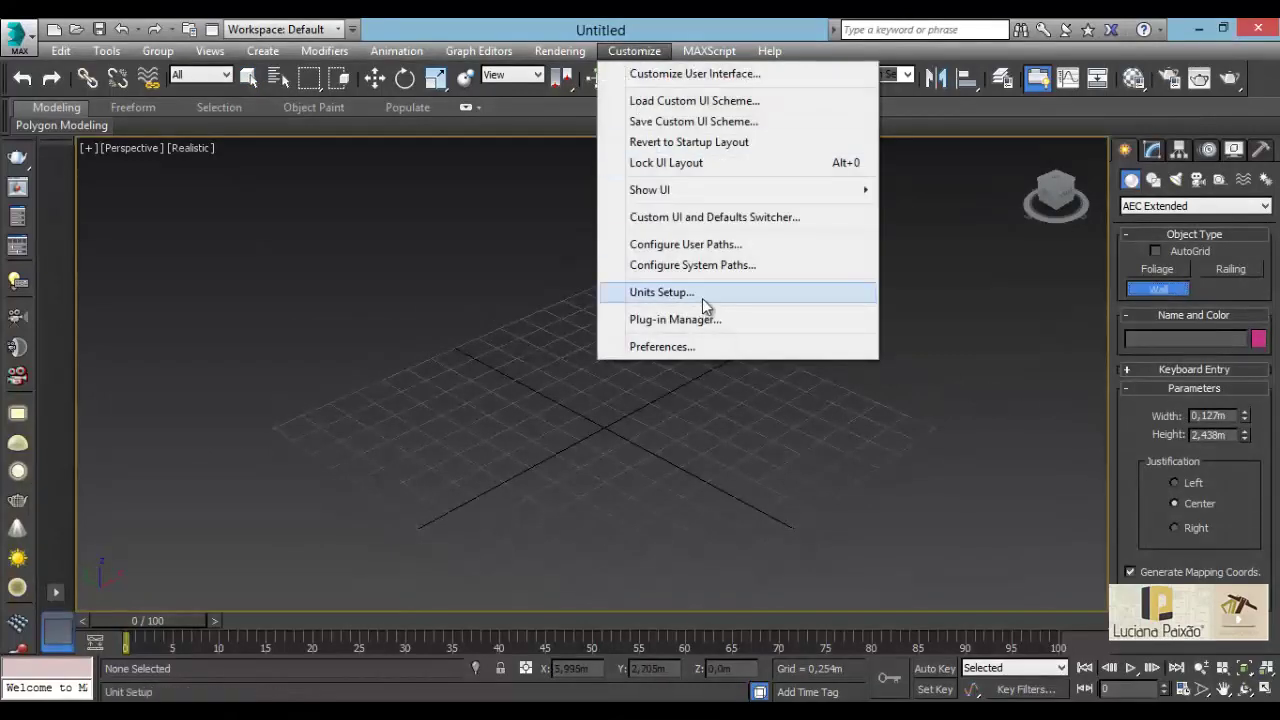
- Switch Units Setup to Generic Units, giving wall width 5,0 and height 96,0, and enter 96 in width
{"action": "left_click", "coordinate": [704, 306]}
{"action": "left_click", "coordinate": [578, 451]}
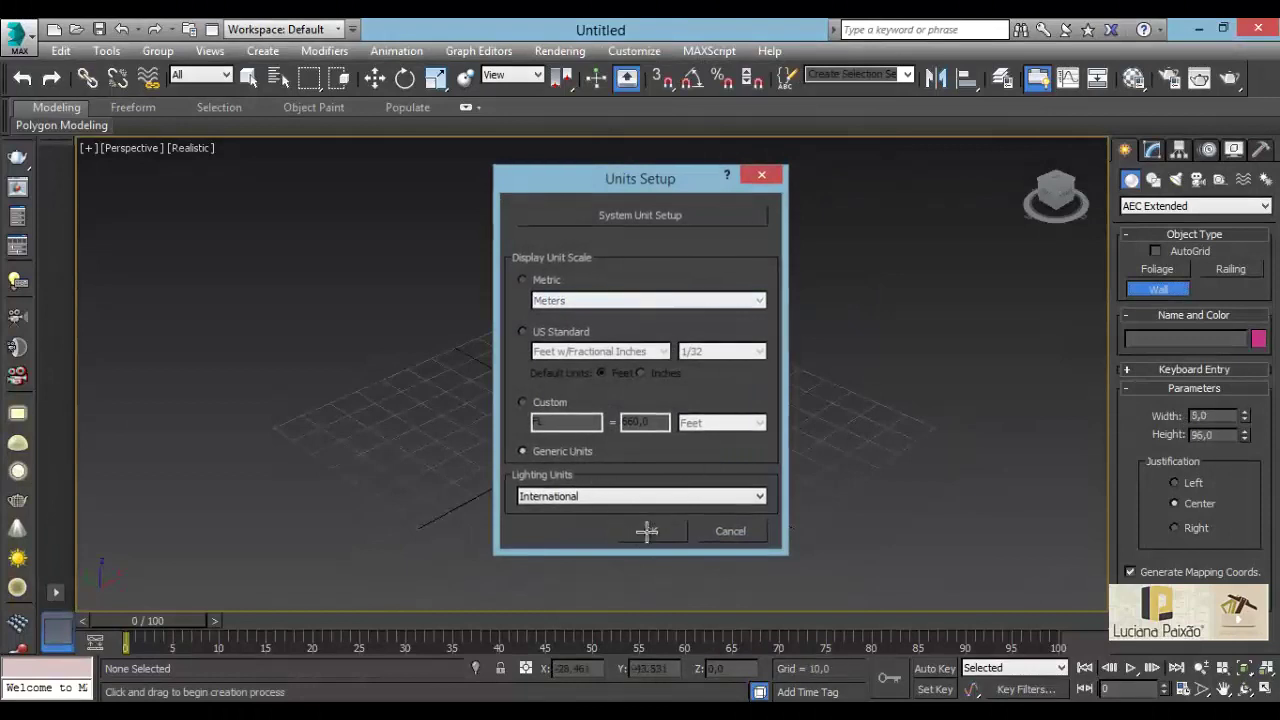
{"action": "left_click", "coordinate": [646, 531]}
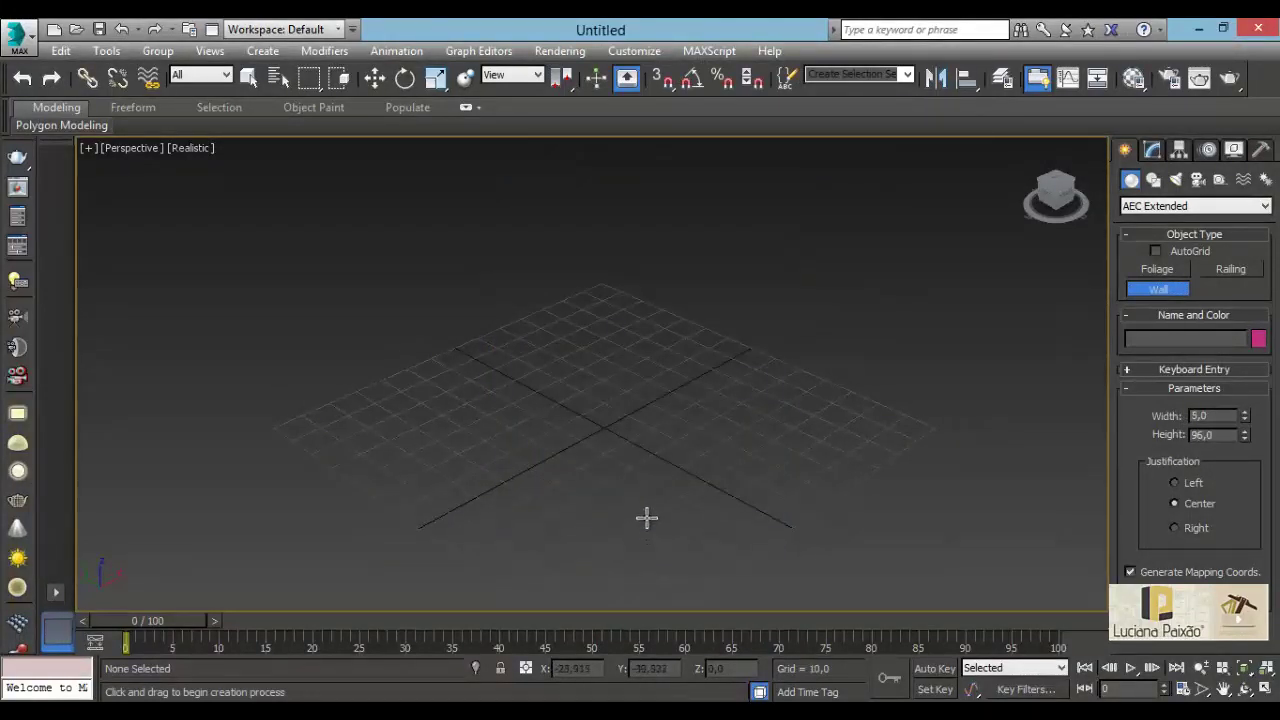
{"action": "middle_click_drag", "start_coordinate": [562, 400], "coordinate": [536, 386]}
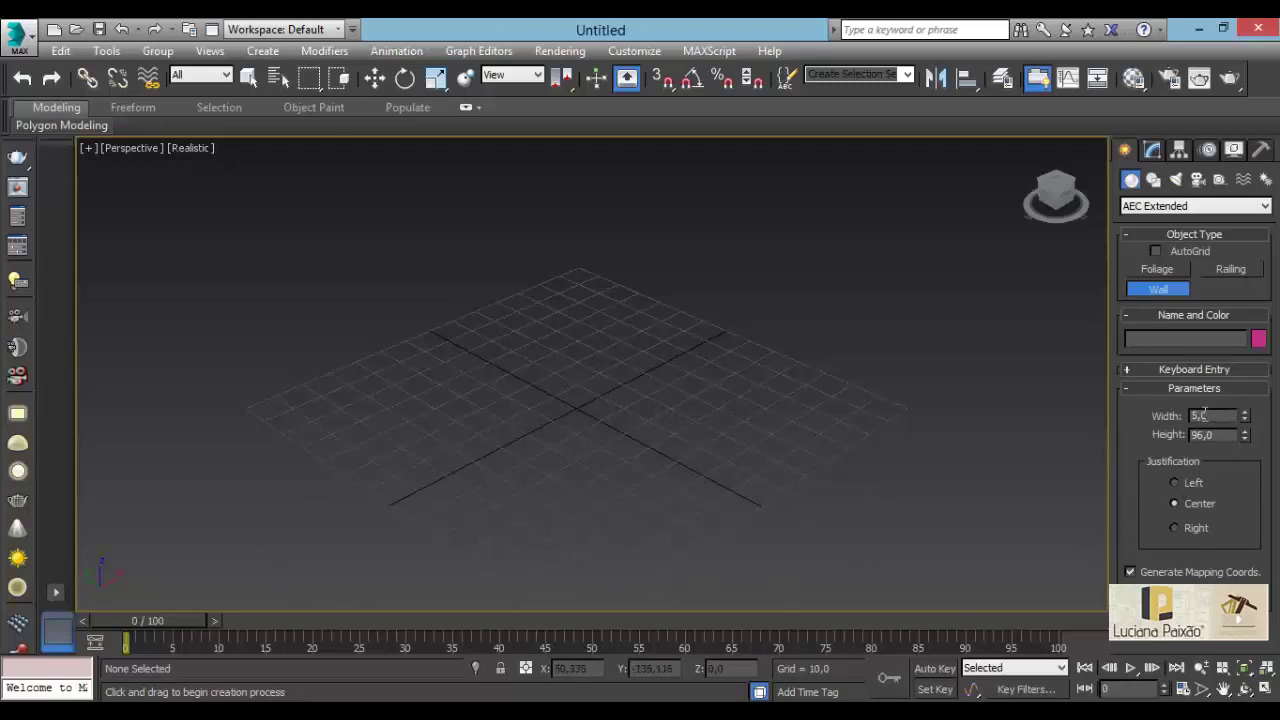
{"action": "mouse_move", "coordinate": [1213, 417]}
{"action": "left_mouse_down"}
{"action": "mouse_move", "coordinate": [1180, 416]}
{"action": "mouse_move", "coordinate": [1168, 437]}
{"action": "left_mouse_up"}
{"action": "type", "text": "96"}
- Set Units Setup to Metric Meters so wall defaults read 0,127m wide and 2,438m high
{"action": "left_click", "coordinate": [646, 51]}
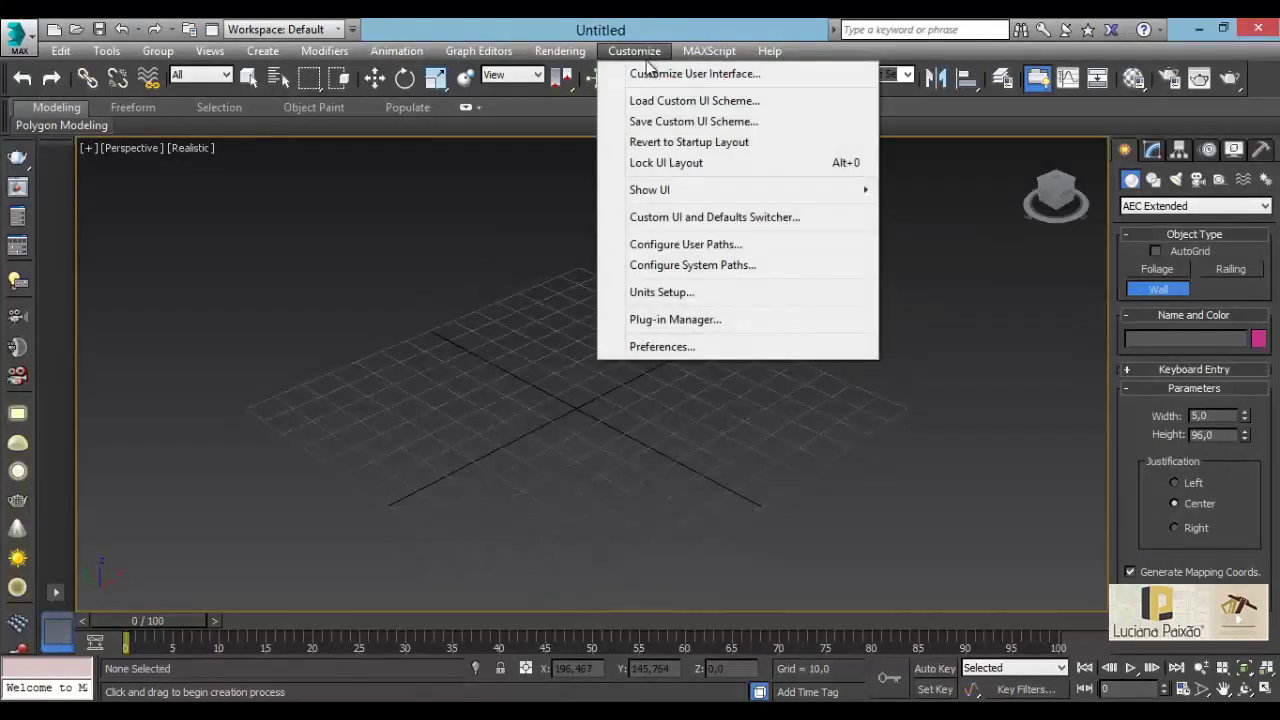
{"action": "left_click", "coordinate": [724, 299]}
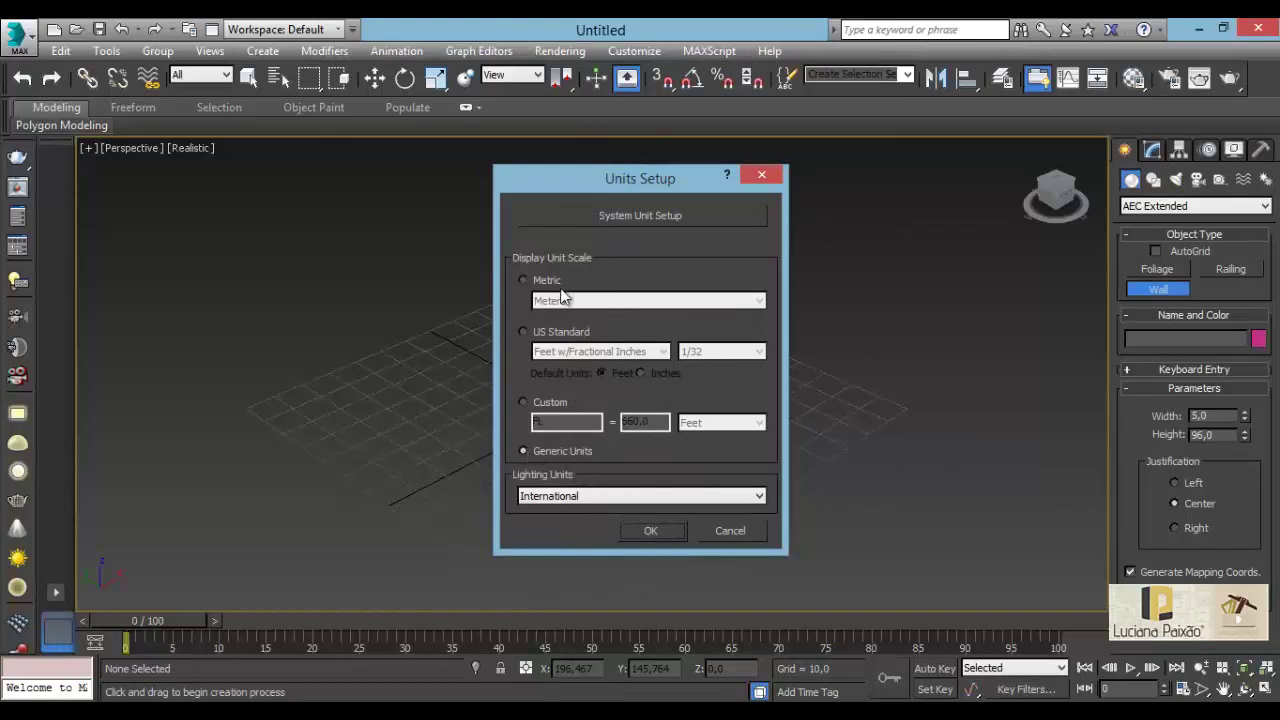
{"action": "left_click", "coordinate": [524, 281]}
{"action": "left_click", "coordinate": [587, 302]}
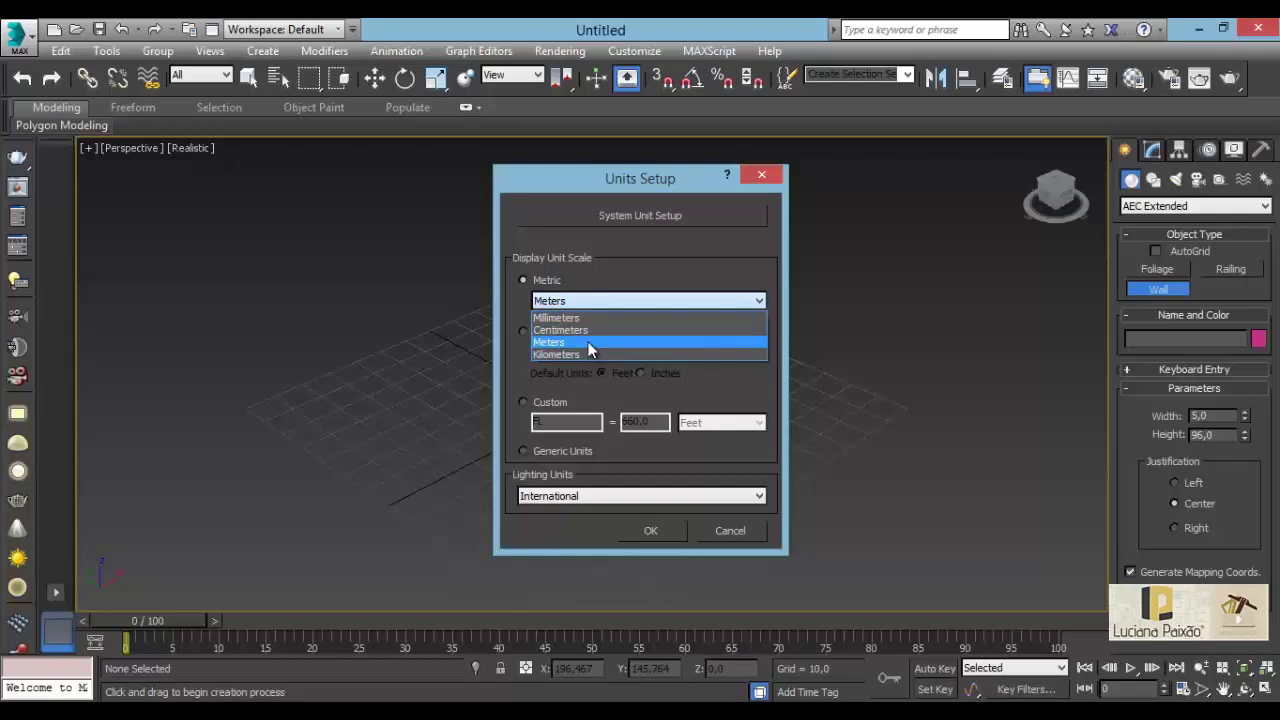
{"action": "left_click", "coordinate": [590, 342]}
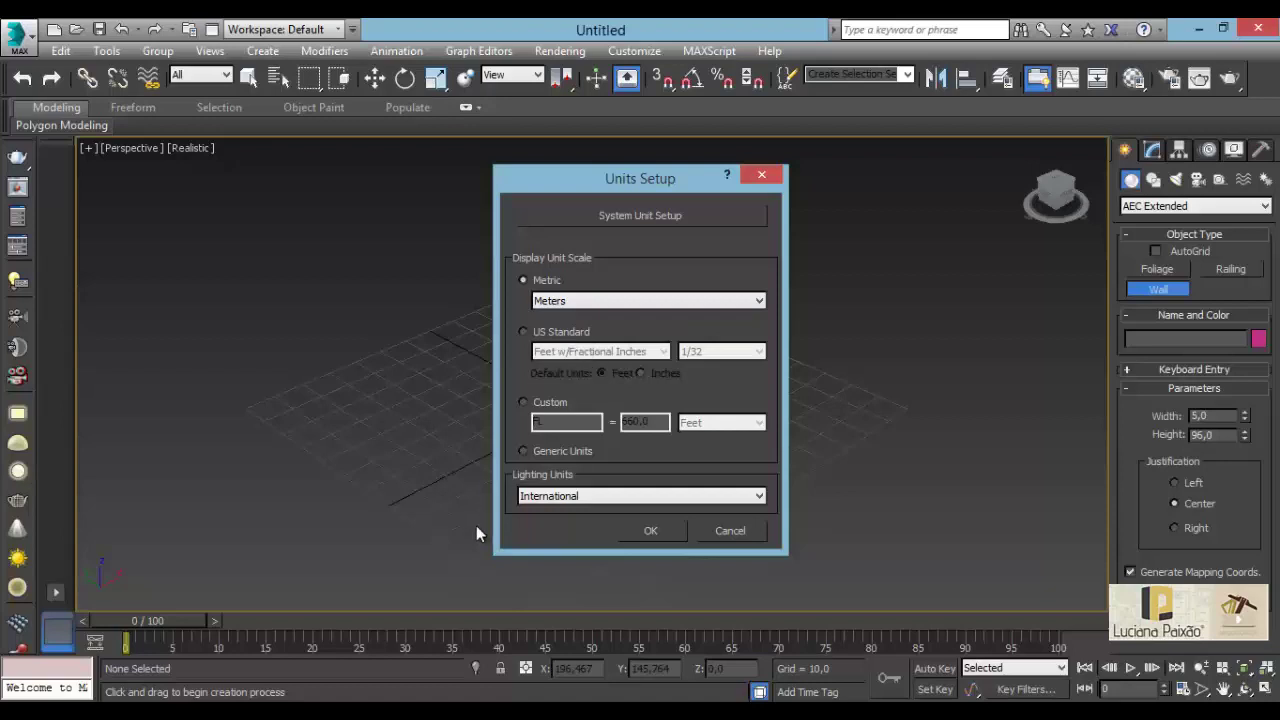
{"action": "left_click", "coordinate": [648, 530]}
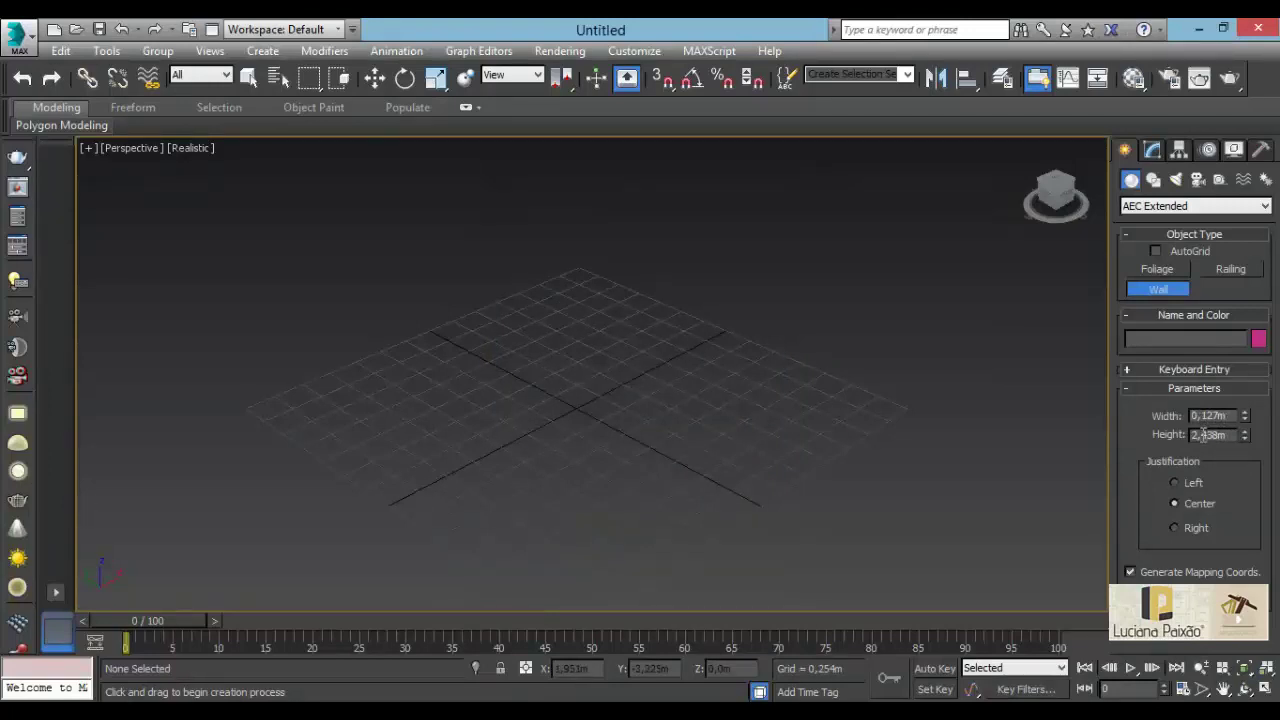
- Enter 0,15m as Wall Width and 2,8m as Wall Height in Wall Parameters
{"action": "double_click", "coordinate": [1206, 435]}
{"action": "left_click", "coordinate": [1228, 436]}
{"action": "double_click", "coordinate": [1220, 419]}
{"action": "type", "text": "15"}
{"action": "double_click", "coordinate": [1206, 435]}
{"action": "type", "text": "8"}
- Place eight connected wall corners around the grid, closing Wall001 on its starting point
{"action": "left_click", "coordinate": [263, 488]}
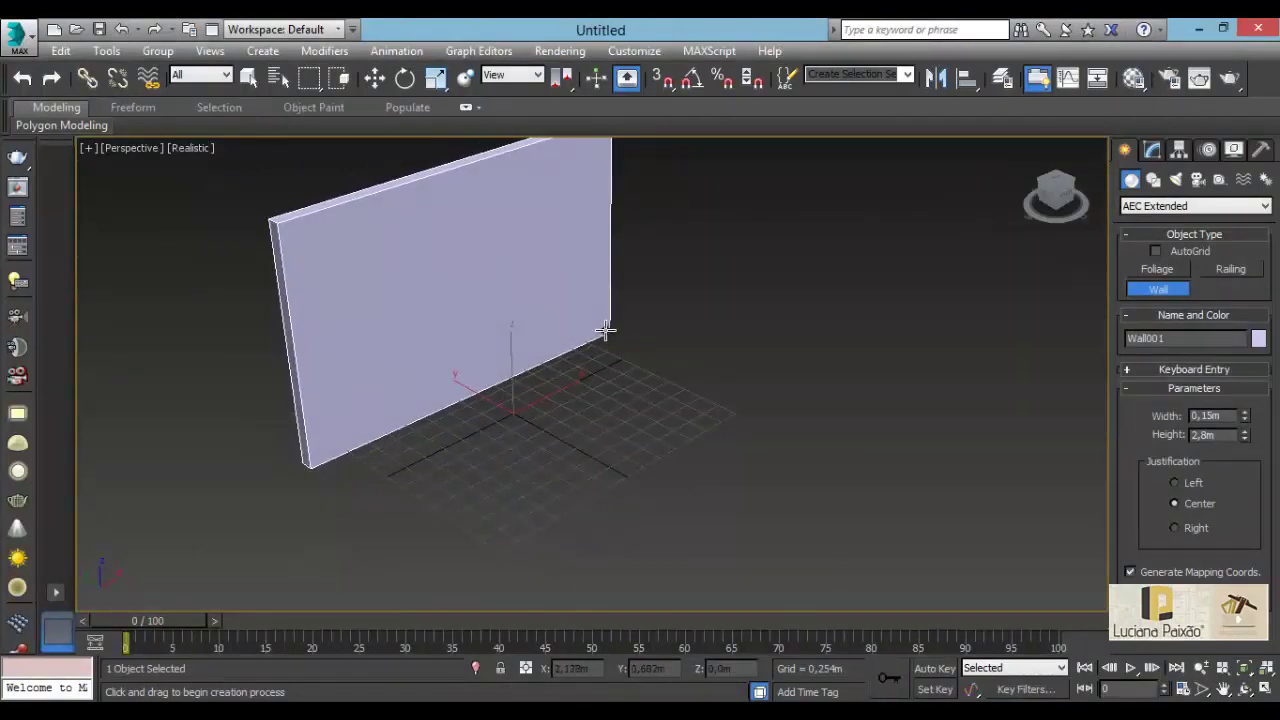
{"action": "left_click", "coordinate": [607, 333]}
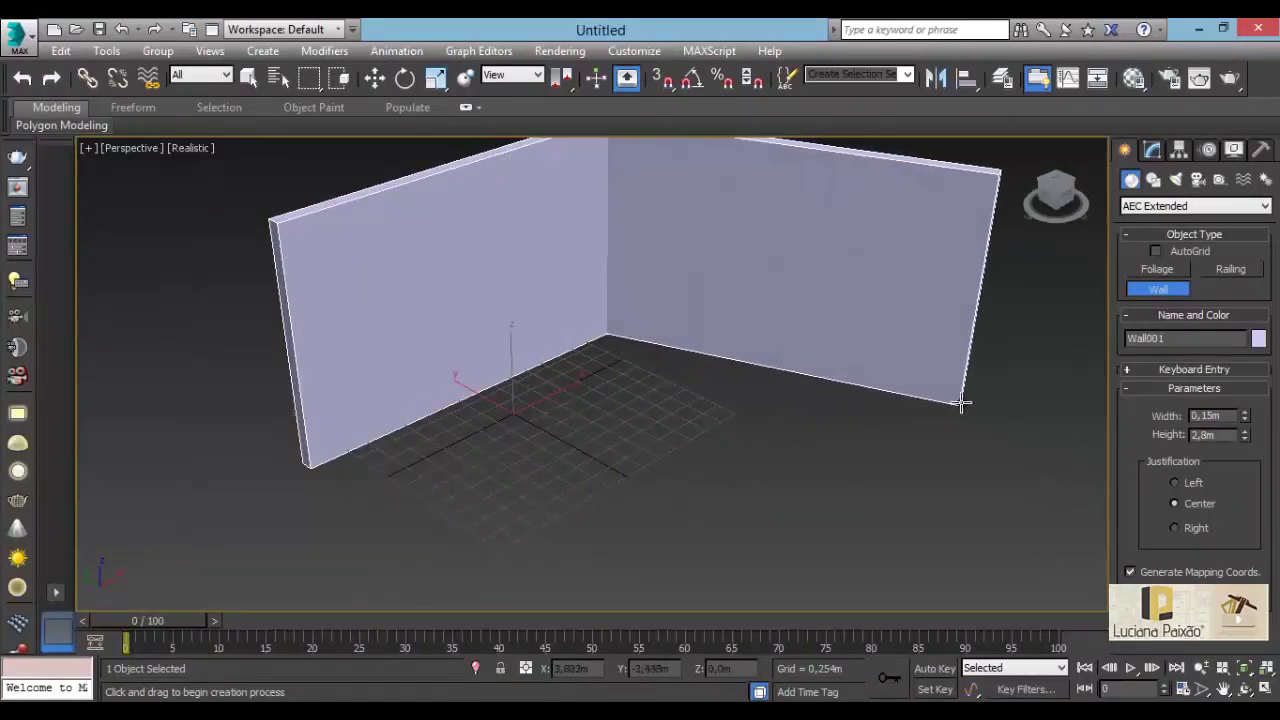
{"action": "left_click", "coordinate": [958, 405]}
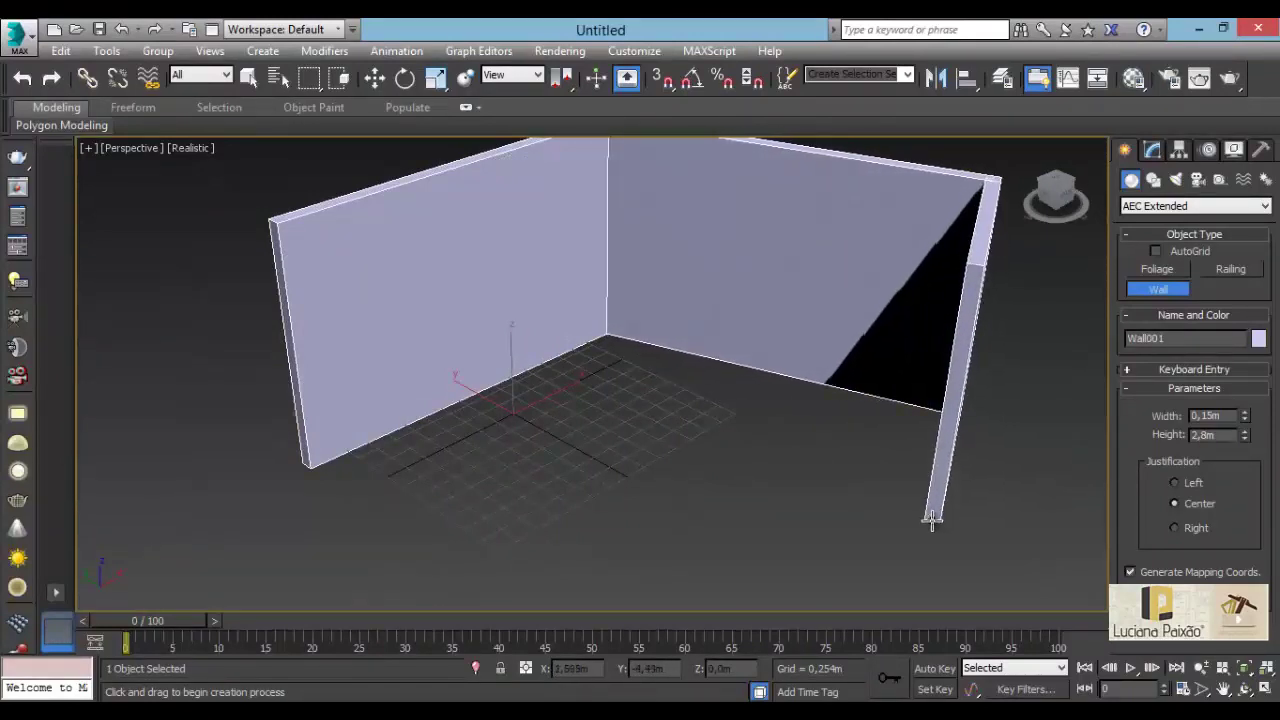
{"action": "left_click", "coordinate": [931, 519]}
{"action": "left_click", "coordinate": [829, 486]}
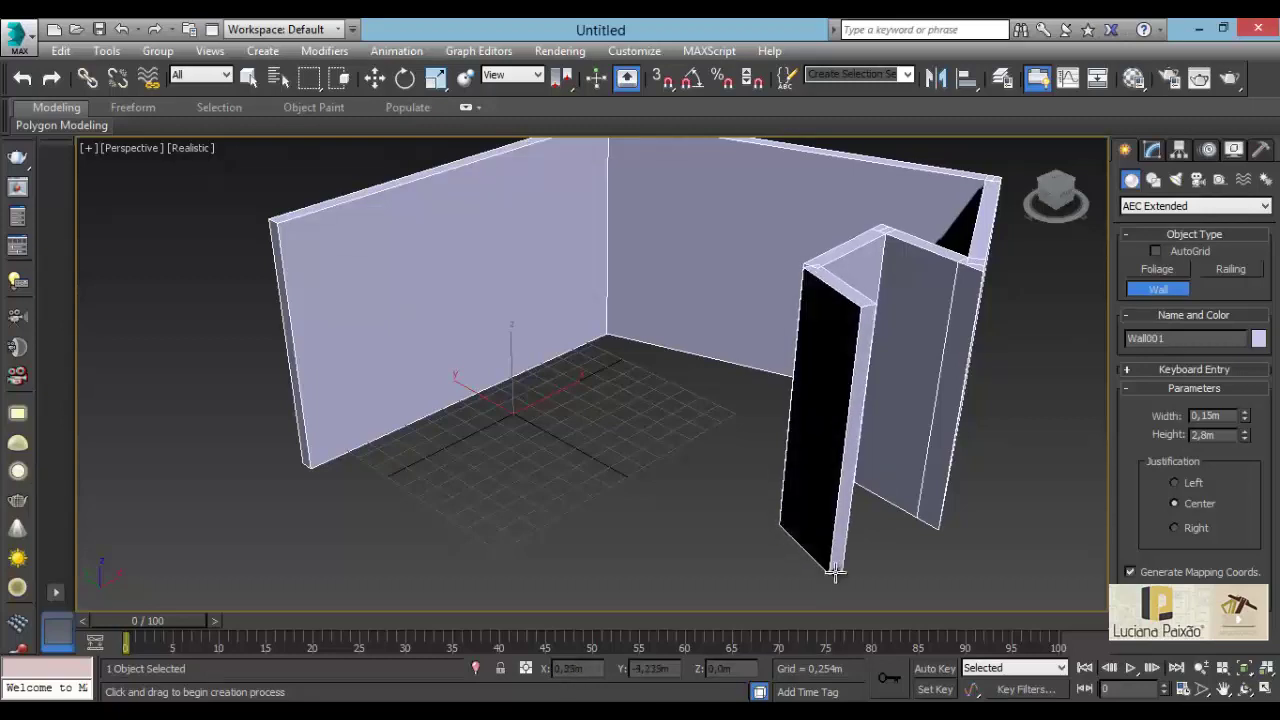
{"action": "left_click", "coordinate": [737, 588]}
{"action": "left_click", "coordinate": [686, 523]}
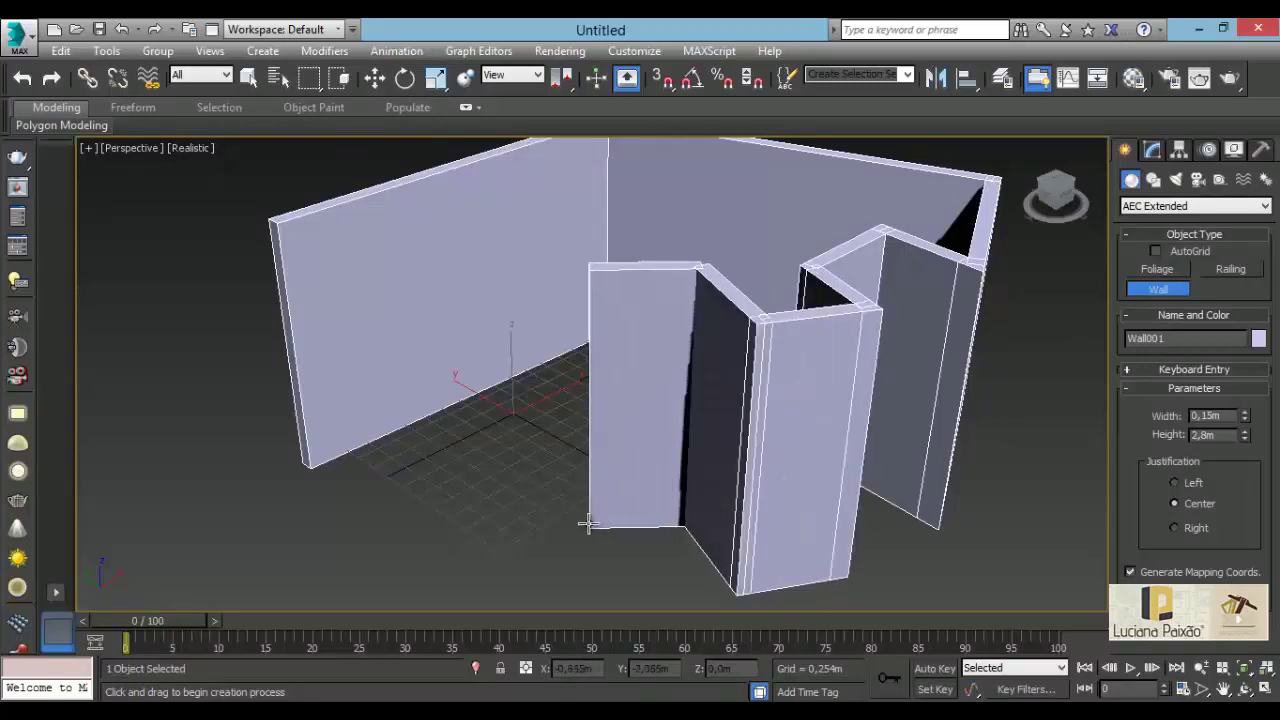
{"action": "left_click", "coordinate": [588, 524]}
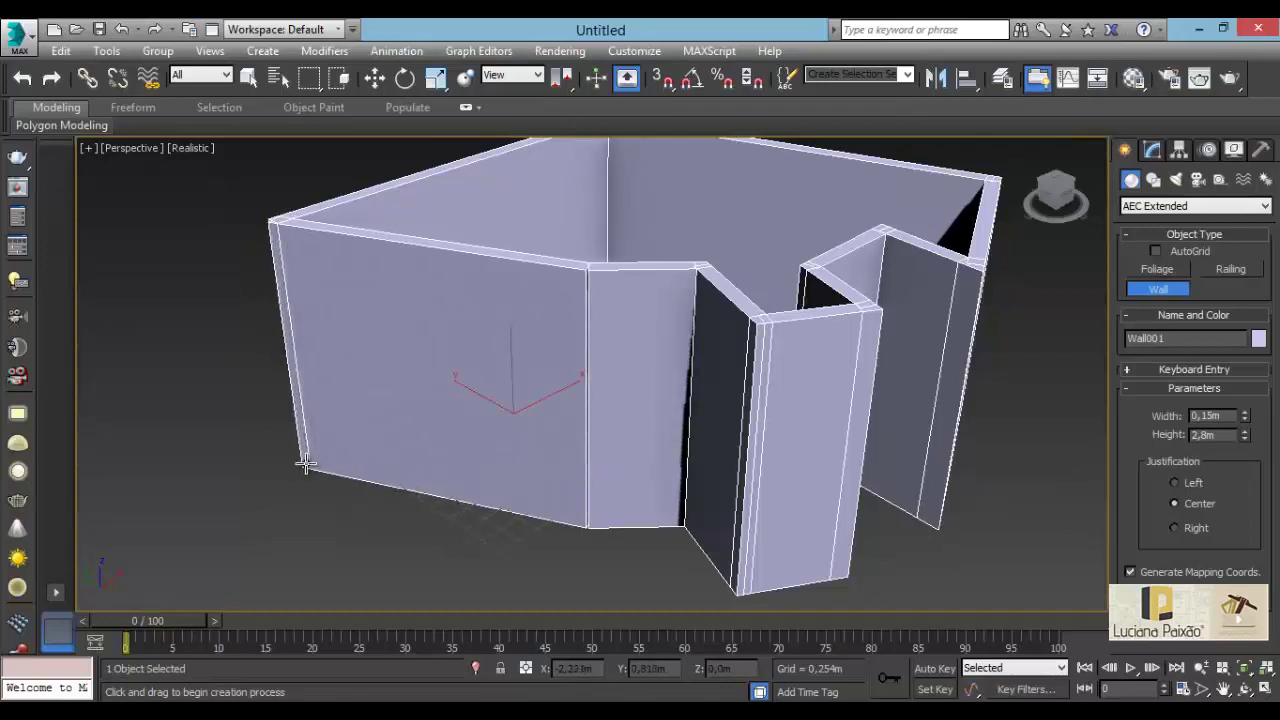
{"action": "left_click", "coordinate": [305, 464]}
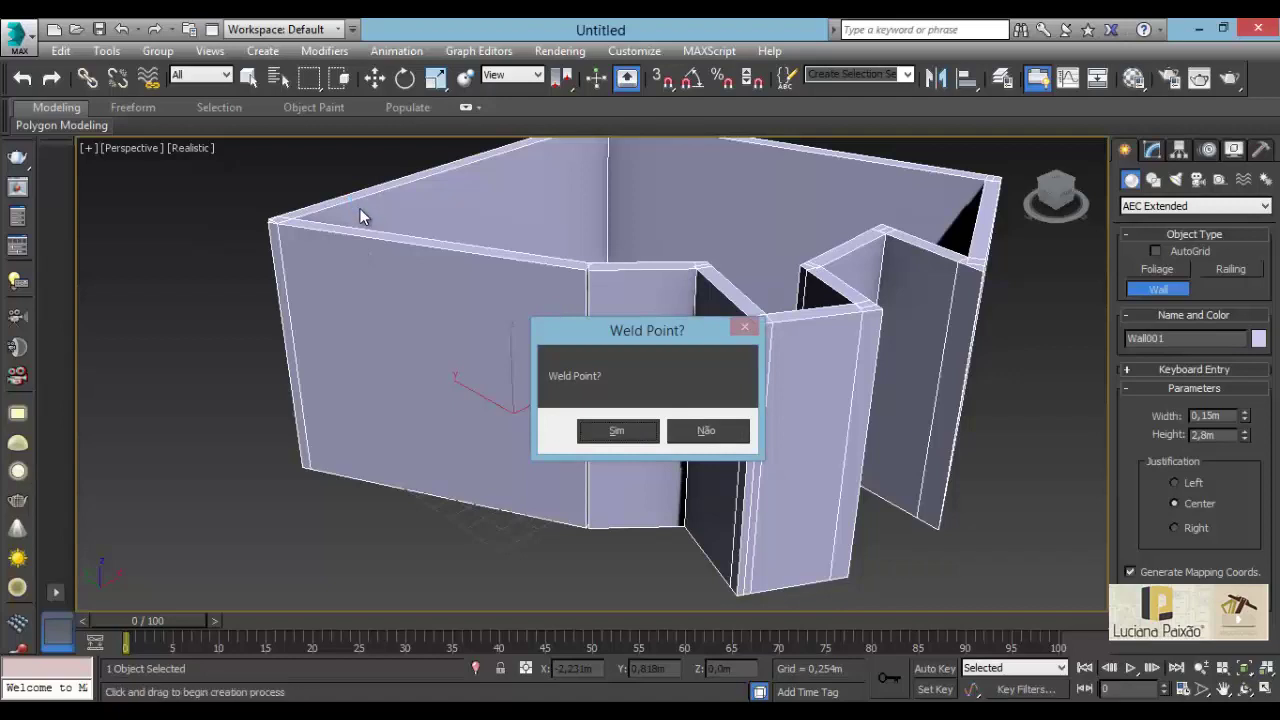
- Weld the outline closed, then add a wall from the left front corner welded to the central junction
{"action": "left_click", "coordinate": [634, 431]}
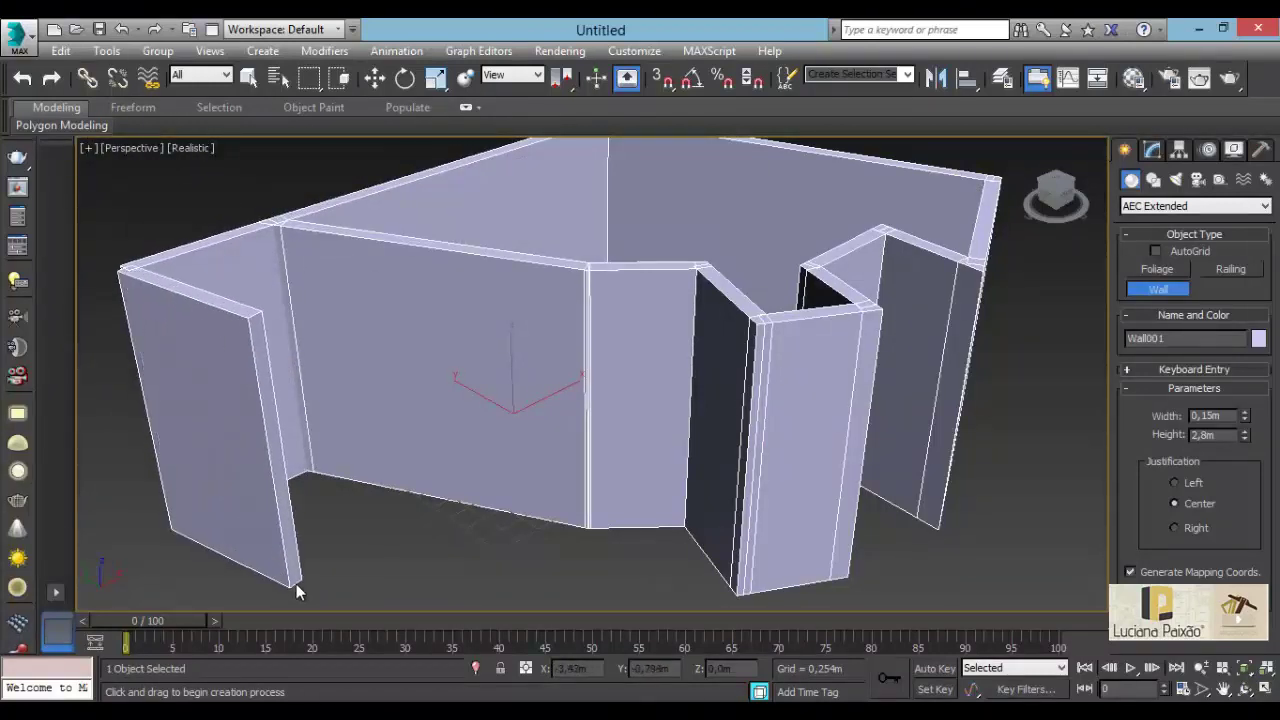
{"action": "left_click", "coordinate": [291, 587]}
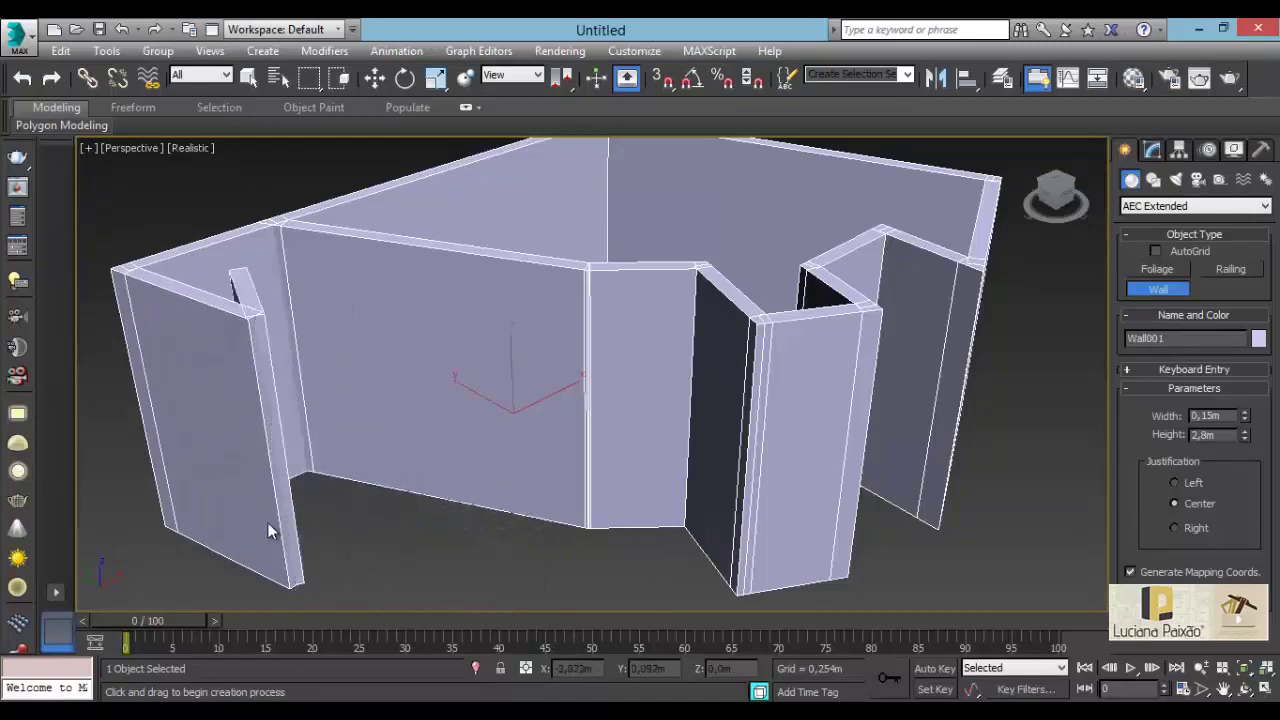
{"action": "left_click", "coordinate": [586, 523]}
{"action": "left_click", "coordinate": [616, 432]}
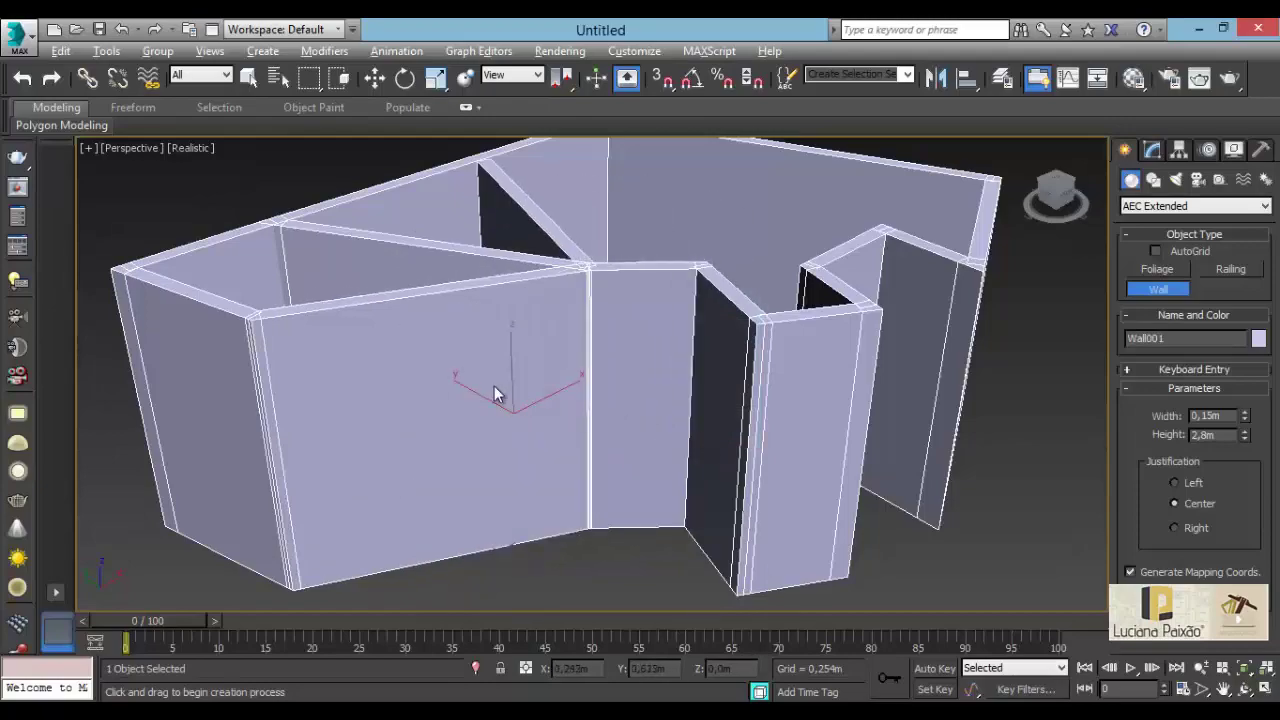
{"action": "middle_click_drag", "start_coordinate": [494, 386], "coordinate": [722, 415], "text": "alt"}
{"action": "mouse_move", "coordinate": [506, 378]}
{"action": "middle_mouse_down", "text": "alt"}
{"action": "mouse_move", "coordinate": [677, 429]}
{"action": "mouse_move", "coordinate": [686, 509]}
{"action": "mouse_move", "coordinate": [566, 394]}
{"action": "mouse_move", "coordinate": [543, 386]}
{"action": "mouse_move", "coordinate": [541, 425]}
{"action": "middle_mouse_up", "text": "alt"}
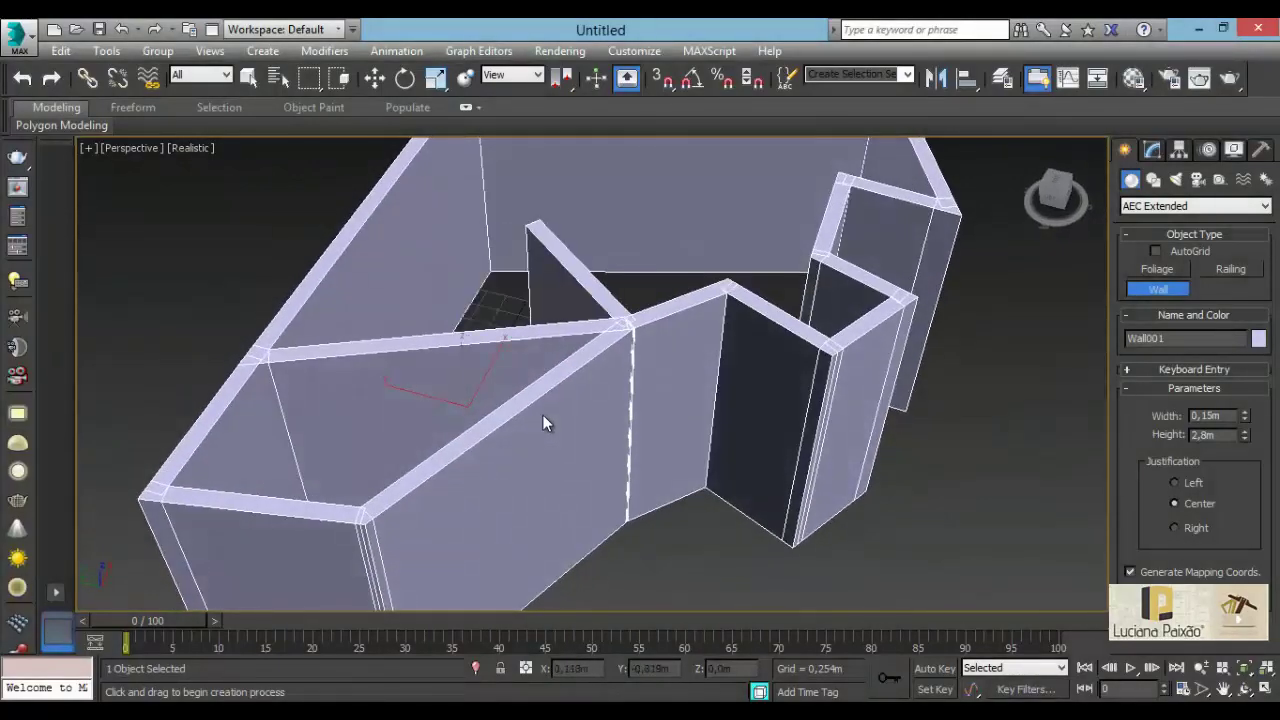
- End wall creation, switch to Select and Move, and orbit to view the room from the opposite side
{"action": "right_click", "coordinate": [660, 429]}
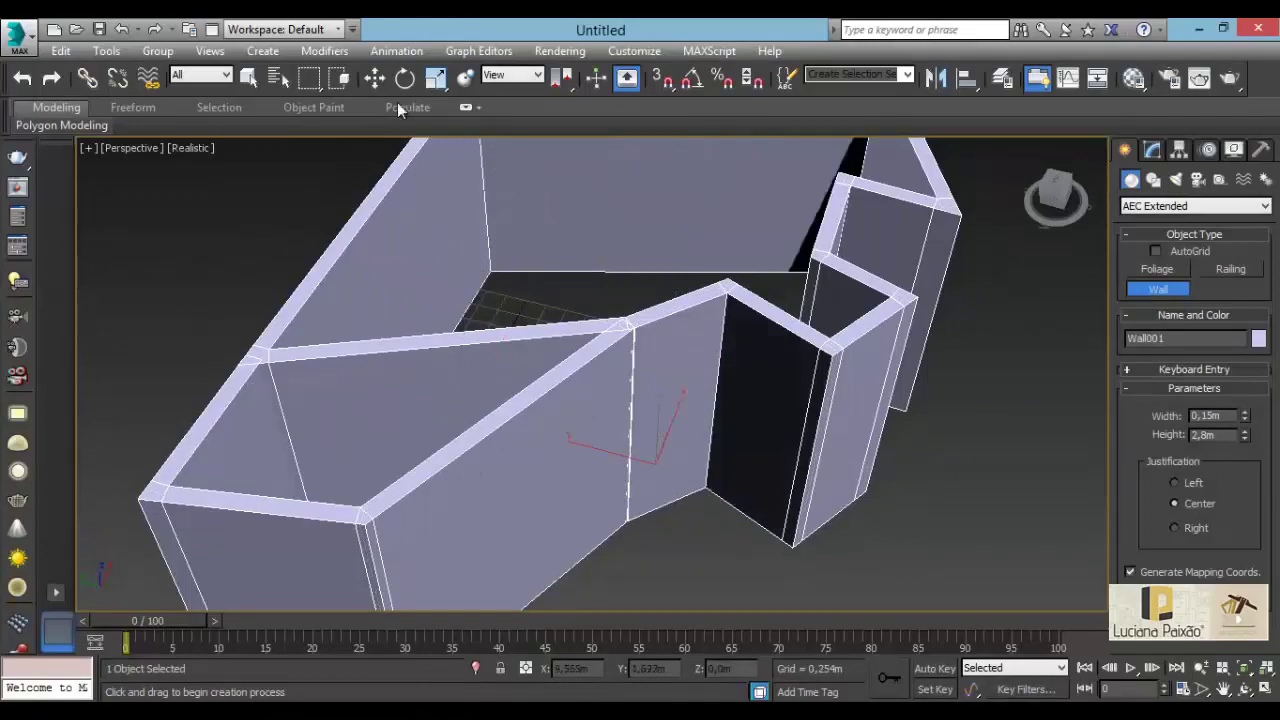
{"action": "left_click", "coordinate": [373, 80]}
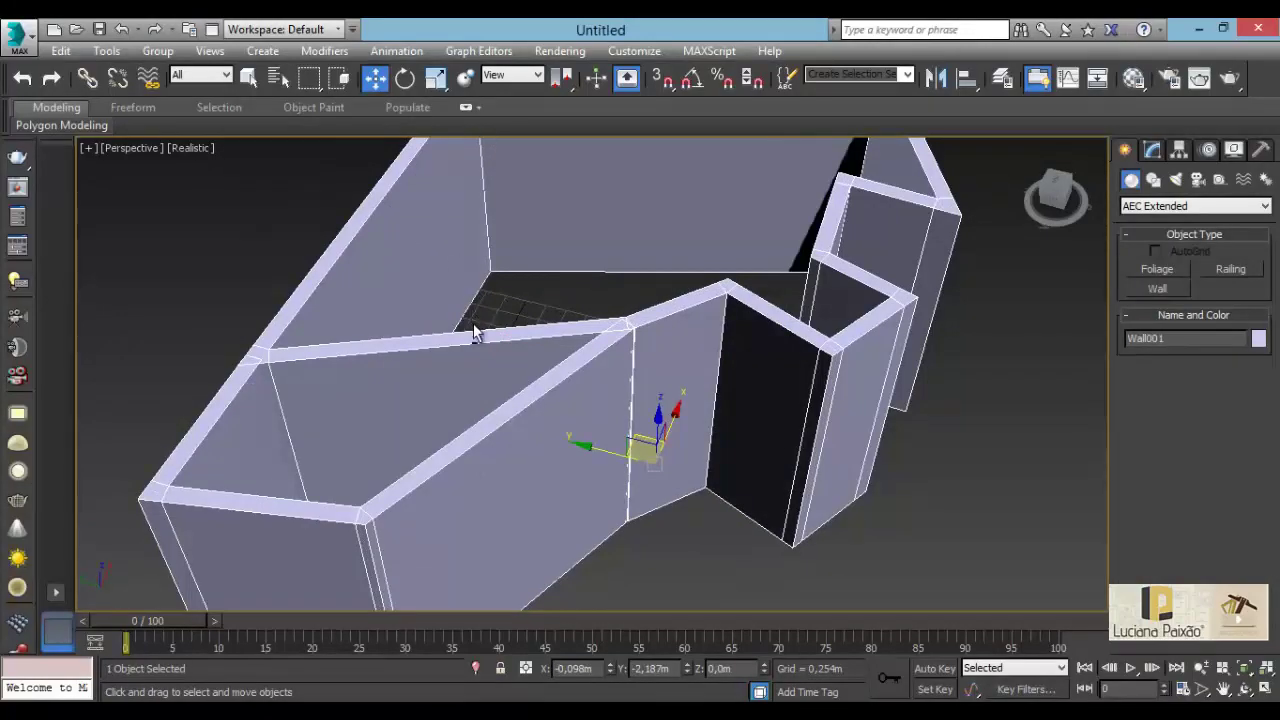
{"action": "mouse_move", "coordinate": [475, 333]}
{"action": "middle_mouse_down", "text": "alt"}
{"action": "mouse_move", "coordinate": [671, 286]}
{"action": "mouse_move", "coordinate": [706, 246]}
{"action": "mouse_move", "coordinate": [808, 330]}
{"action": "mouse_move", "coordinate": [881, 344]}
{"action": "mouse_move", "coordinate": [706, 288]}
{"action": "middle_mouse_up", "text": "alt"}
{"action": "mouse_move", "coordinate": [843, 336]}
{"action": "middle_mouse_down", "text": "alt"}
{"action": "mouse_move", "coordinate": [643, 289]}
{"action": "mouse_move", "coordinate": [680, 326]}
{"action": "mouse_move", "coordinate": [917, 343]}
{"action": "middle_mouse_up", "text": "alt"}
{"action": "middle_click_drag", "start_coordinate": [1036, 313], "coordinate": [997, 314], "text": "alt"}
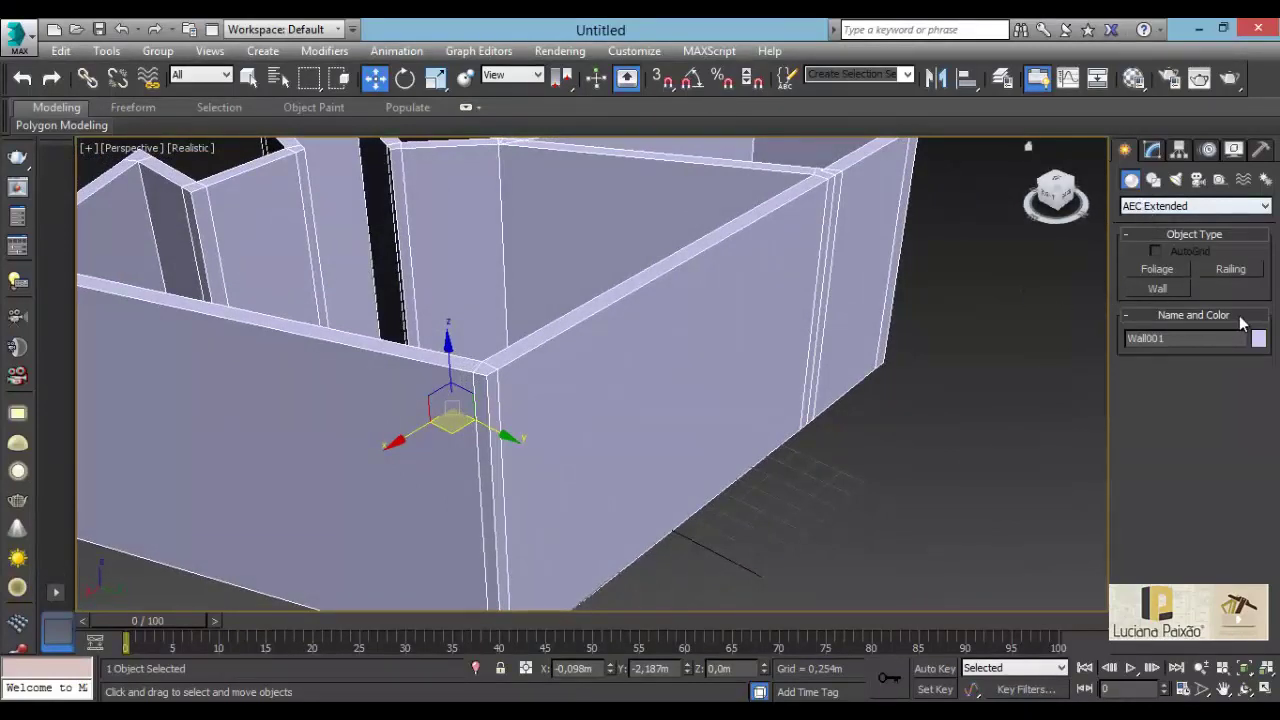
{"action": "left_click", "coordinate": [1173, 205]}
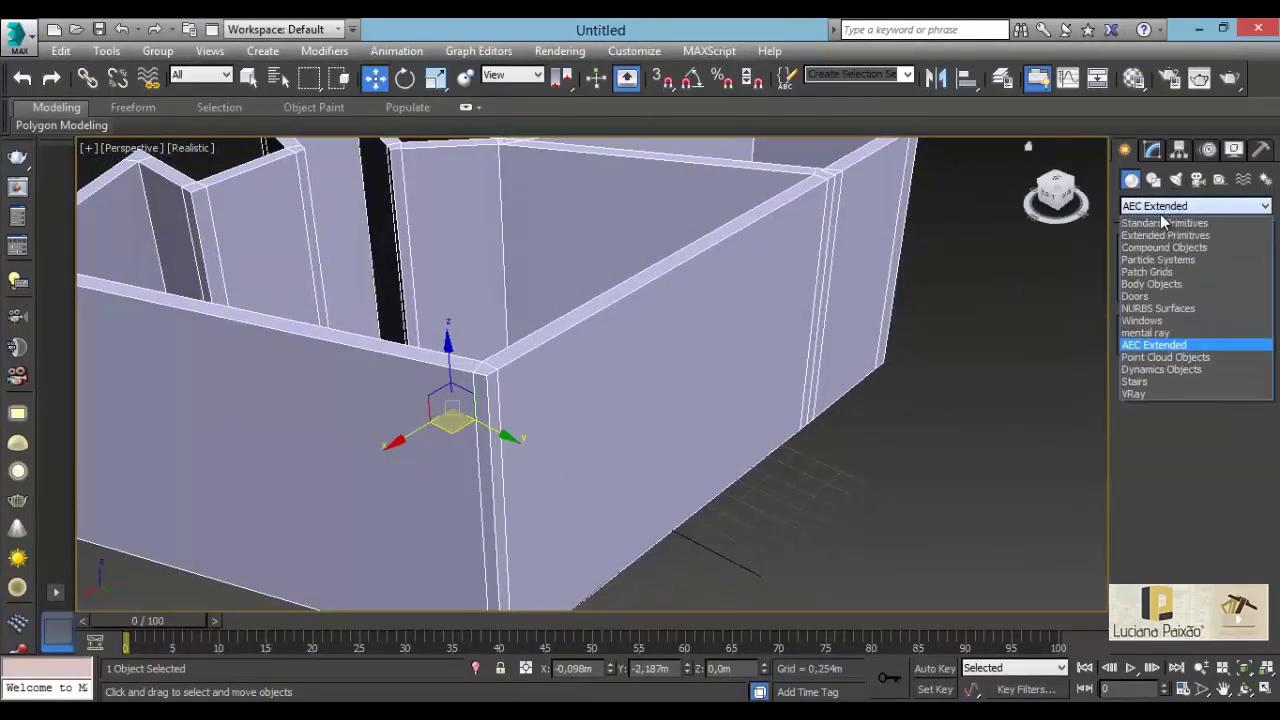
- Choose the Doors category and the BiFold type, framing the front wall's base in view
{"action": "left_click", "coordinate": [1150, 297]}
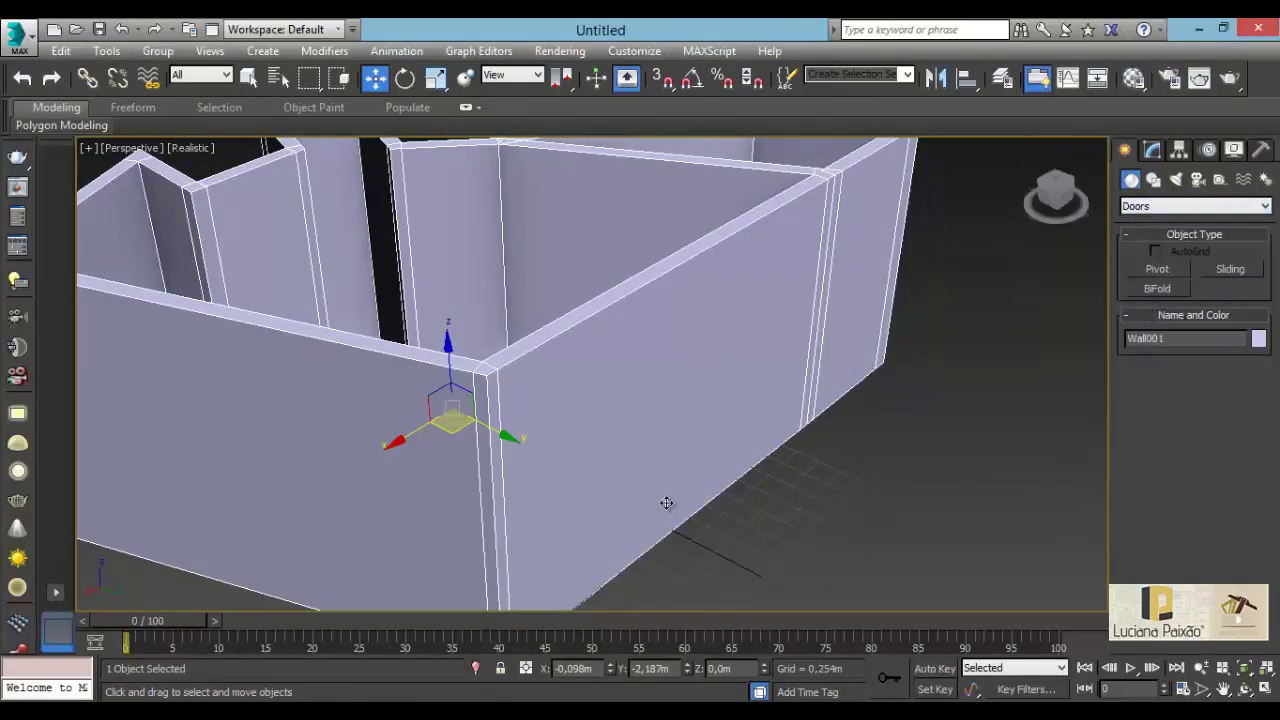
{"action": "middle_click_drag", "start_coordinate": [638, 495], "coordinate": [623, 537], "text": "alt"}
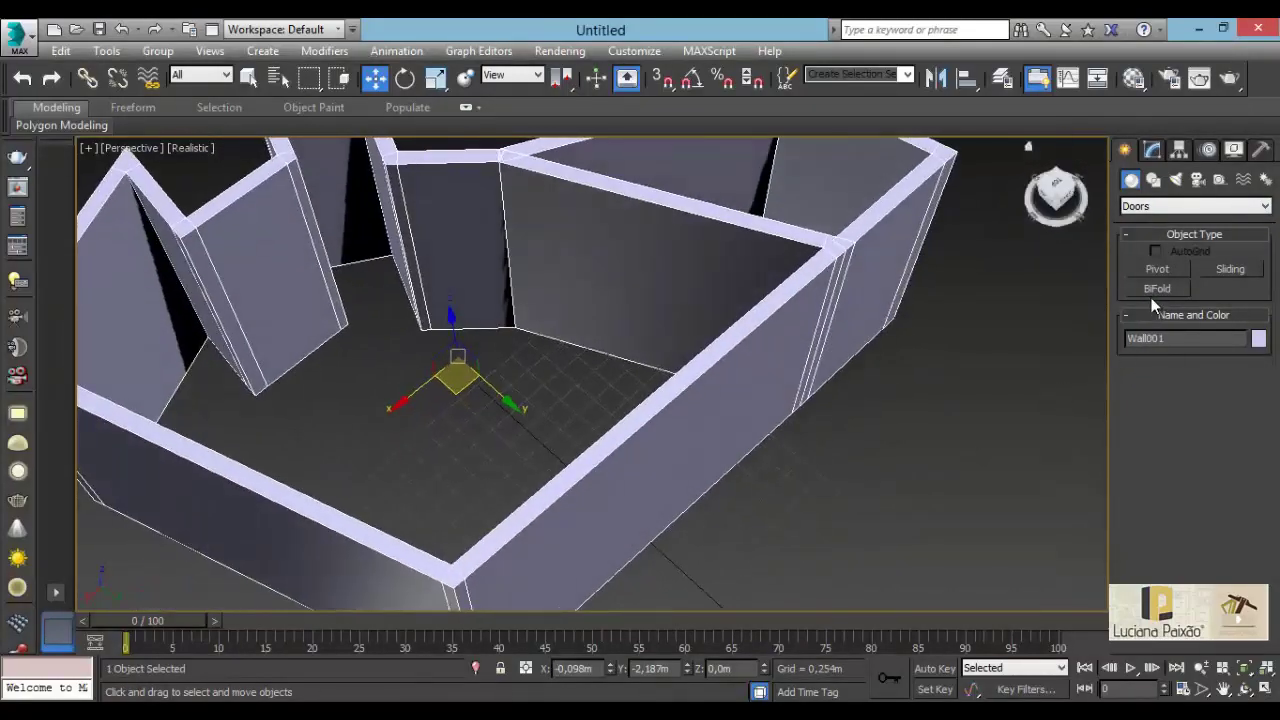
{"action": "left_click", "coordinate": [1157, 288]}
{"action": "mouse_move", "coordinate": [680, 504]}
{"action": "middle_mouse_down", "text": "alt"}
{"action": "mouse_move", "coordinate": [732, 478]}
{"action": "mouse_move", "coordinate": [883, 511]}
{"action": "mouse_move", "coordinate": [649, 371]}
{"action": "mouse_move", "coordinate": [734, 523]}
{"action": "mouse_move", "coordinate": [705, 507]}
{"action": "middle_mouse_up", "text": "alt"}
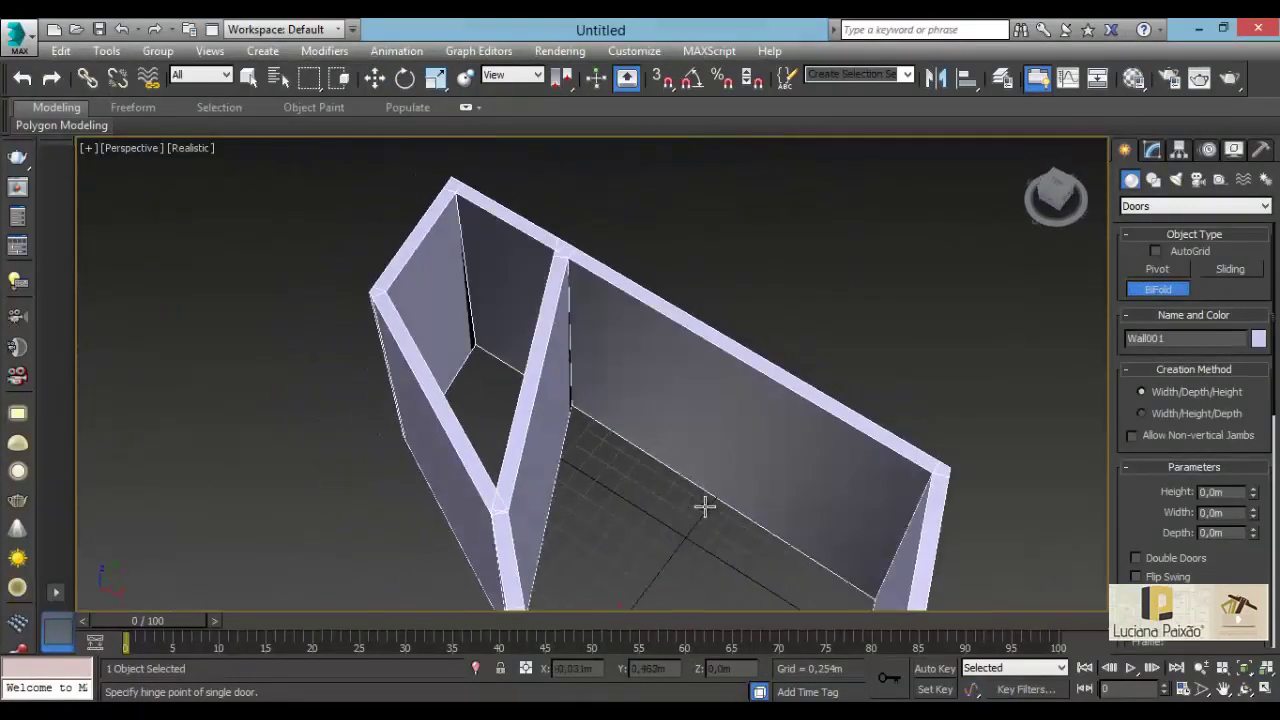
{"action": "scroll", "coordinate": [705, 507], "scroll_direction": "up", "scroll_amount": 5}
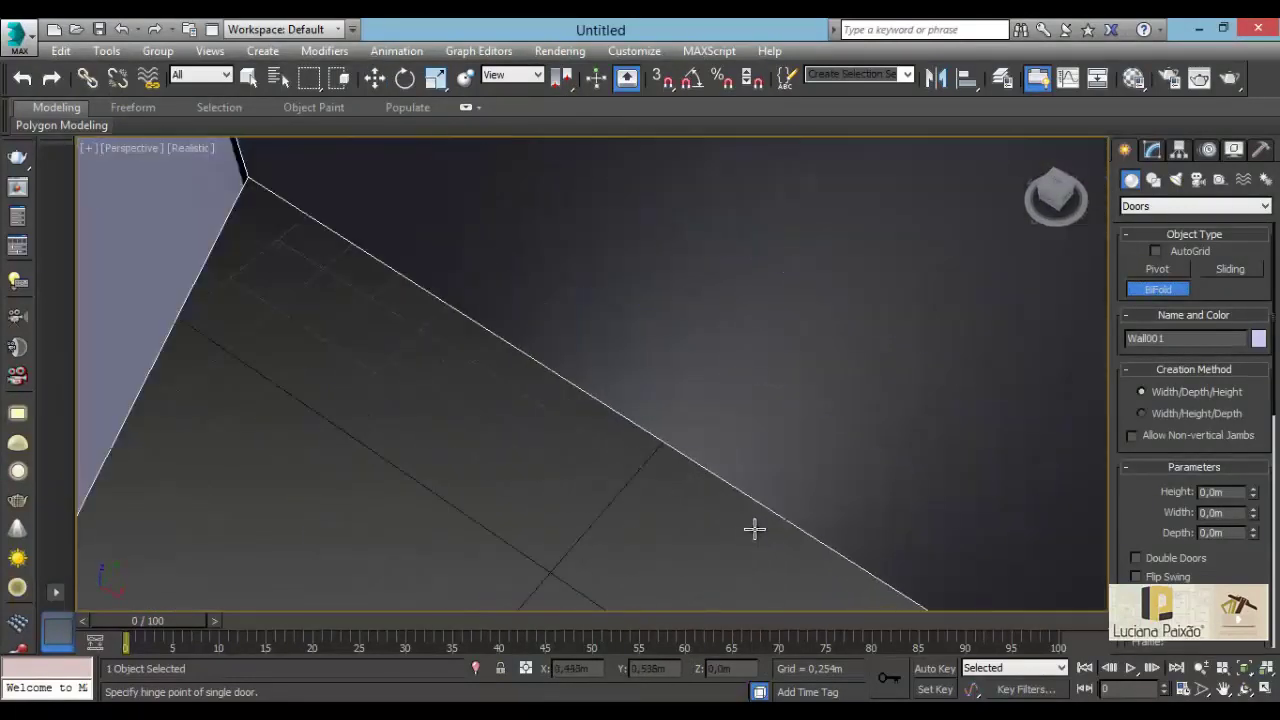
{"action": "mouse_move", "coordinate": [764, 505]}
{"action": "middle_mouse_down"}
{"action": "mouse_move", "coordinate": [723, 471]}
{"action": "mouse_move", "coordinate": [677, 461]}
{"action": "middle_mouse_up"}
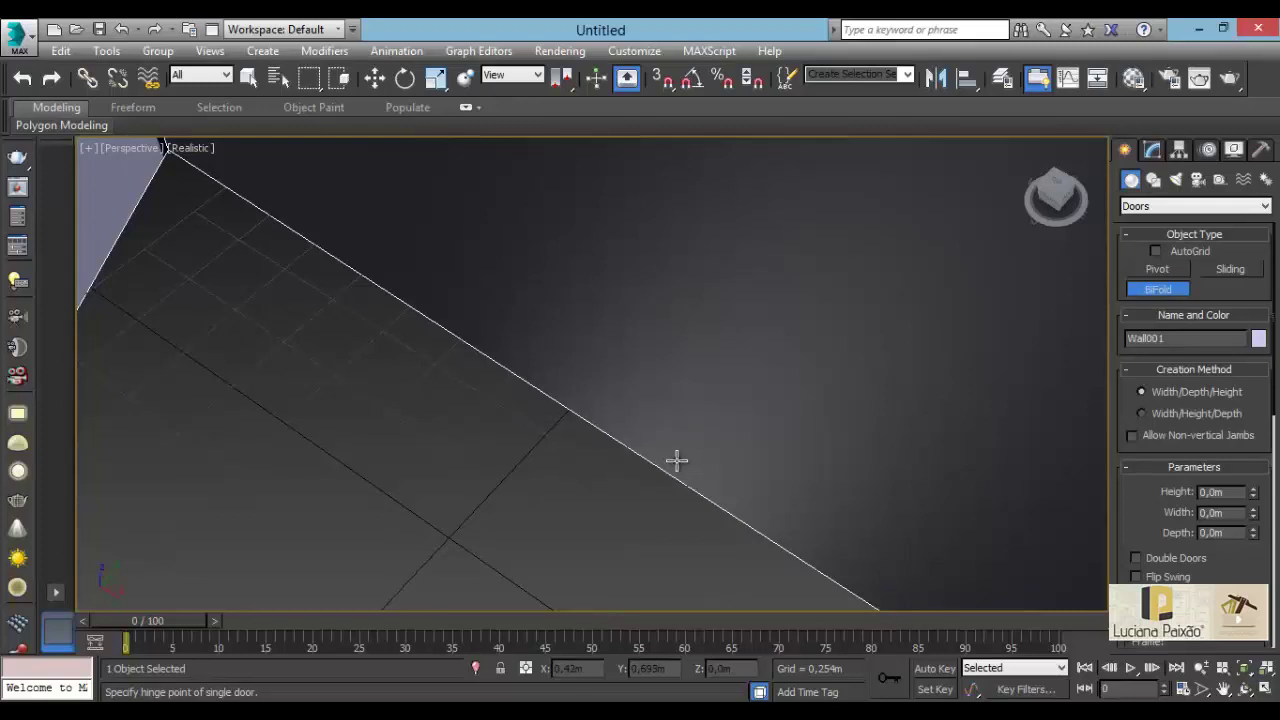
{"action": "scroll", "coordinate": [677, 461], "scroll_direction": "down", "scroll_amount": 2}
{"action": "scroll", "coordinate": [690, 435], "scroll_direction": "down", "scroll_amount": 3}
{"action": "scroll", "coordinate": [679, 376], "scroll_direction": "up", "scroll_amount": 5}
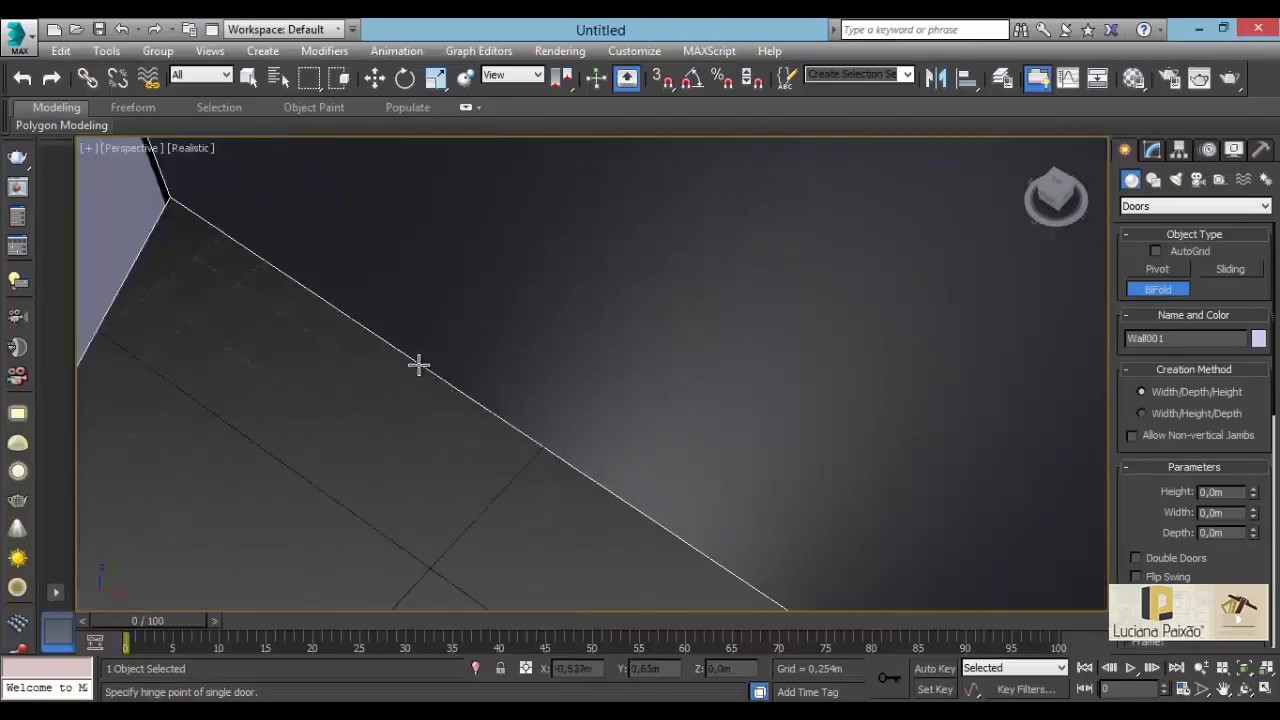
- Draw BiFoldDoor001 in the front wall, 1,409m wide, 0,151m deep and 2,606m high
{"action": "left_click_drag", "start_coordinate": [414, 362], "coordinate": [713, 563]}
{"action": "middle_click_drag", "start_coordinate": [757, 537], "coordinate": [547, 524], "text": "alt"}
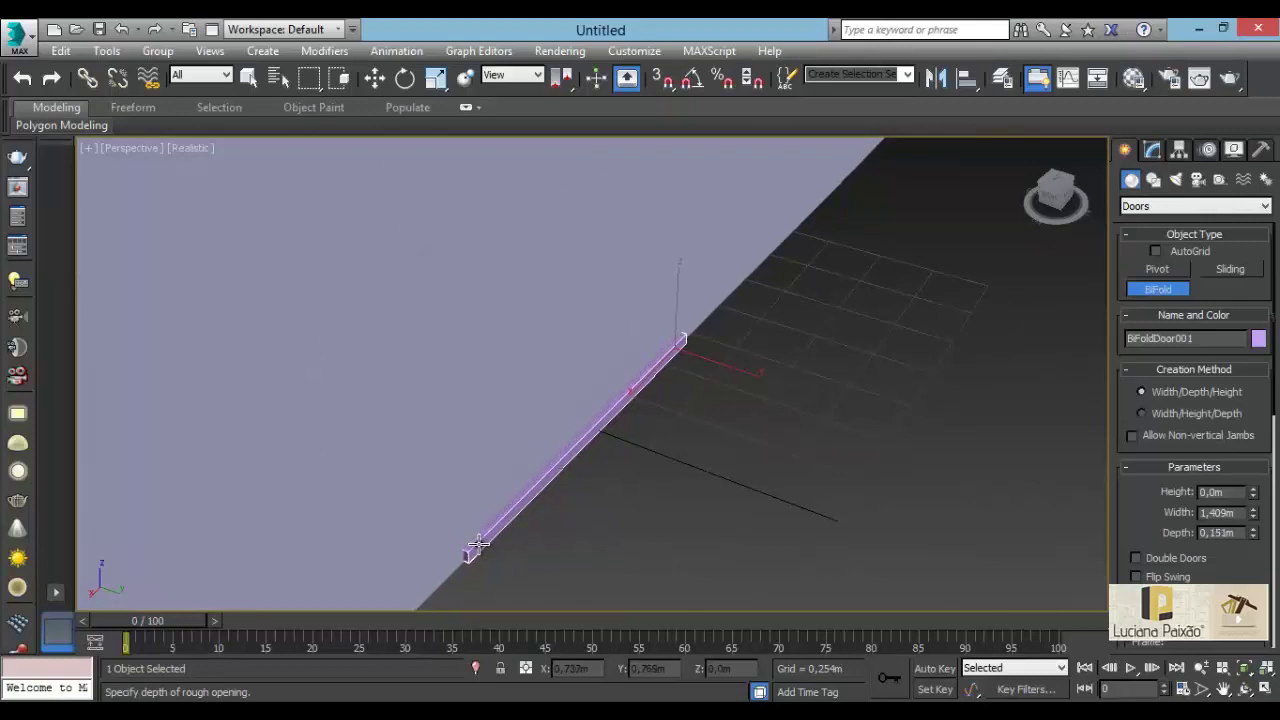
{"action": "scroll", "coordinate": [478, 545], "scroll_direction": "down", "scroll_amount": 3}
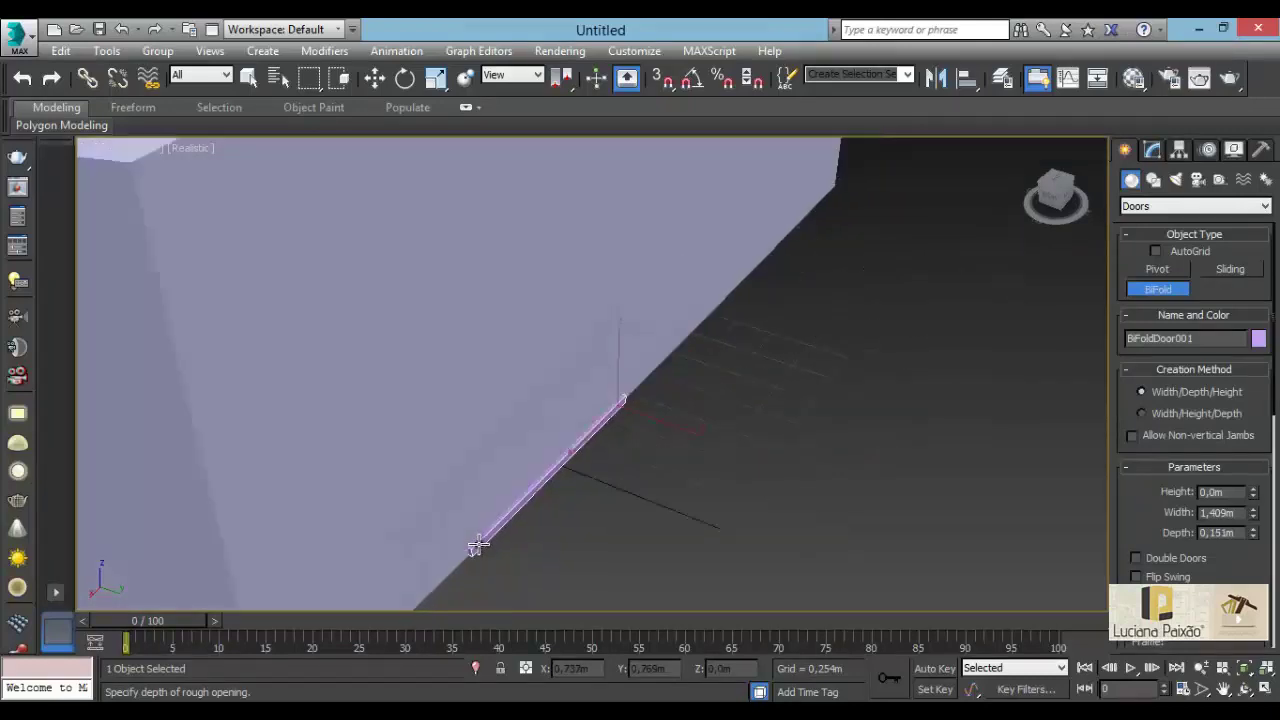
{"action": "scroll", "coordinate": [477, 543], "scroll_direction": "down", "scroll_amount": 3}
{"action": "scroll", "coordinate": [477, 543], "scroll_direction": "down", "scroll_amount": 2}
{"action": "left_click", "coordinate": [477, 543]}
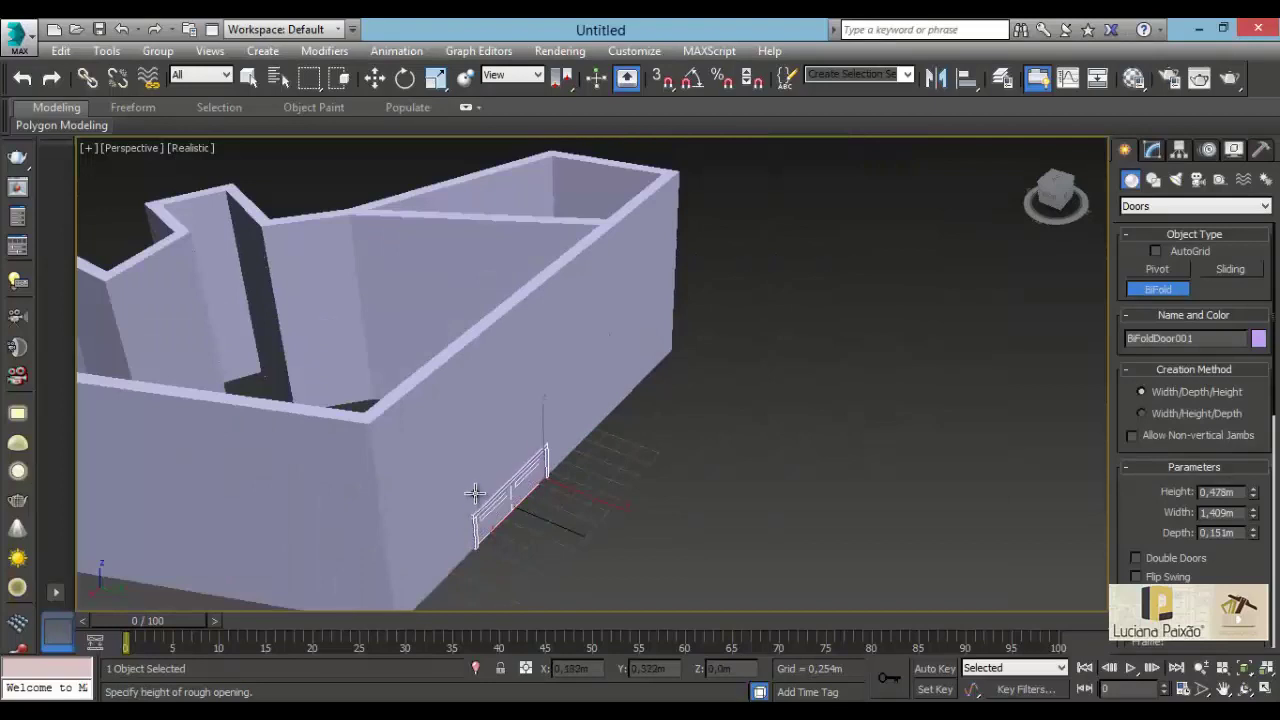
{"action": "left_click", "coordinate": [459, 318]}
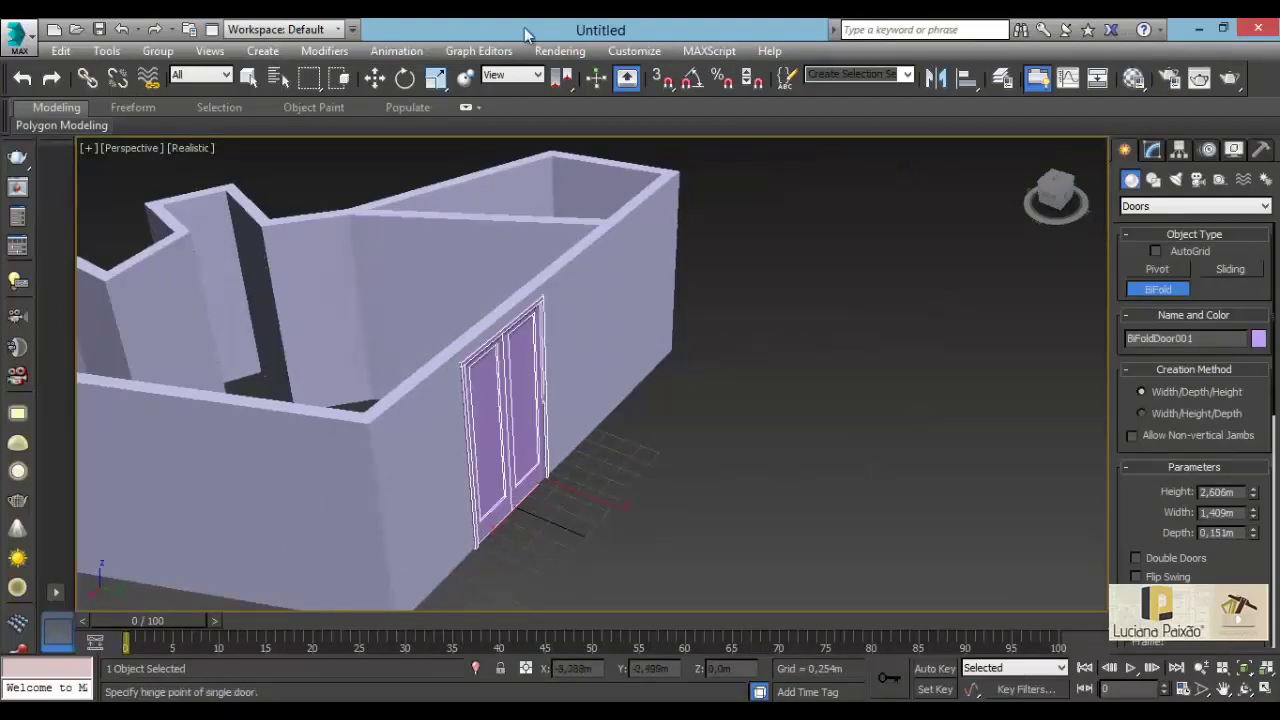
- Set the bifold door's Open value to 47% in the Modify panel
{"action": "left_click", "coordinate": [374, 77]}
{"action": "mouse_move", "coordinate": [404, 143]}
{"action": "middle_mouse_down", "text": "alt"}
{"action": "mouse_move", "coordinate": [540, 333]}
{"action": "mouse_move", "coordinate": [750, 331]}
{"action": "mouse_move", "coordinate": [496, 350]}
{"action": "middle_mouse_up", "text": "alt"}
{"action": "scroll", "coordinate": [496, 355], "scroll_direction": "up", "scroll_amount": 4}
{"action": "middle_click_drag", "start_coordinate": [680, 398], "coordinate": [691, 368], "text": "alt"}
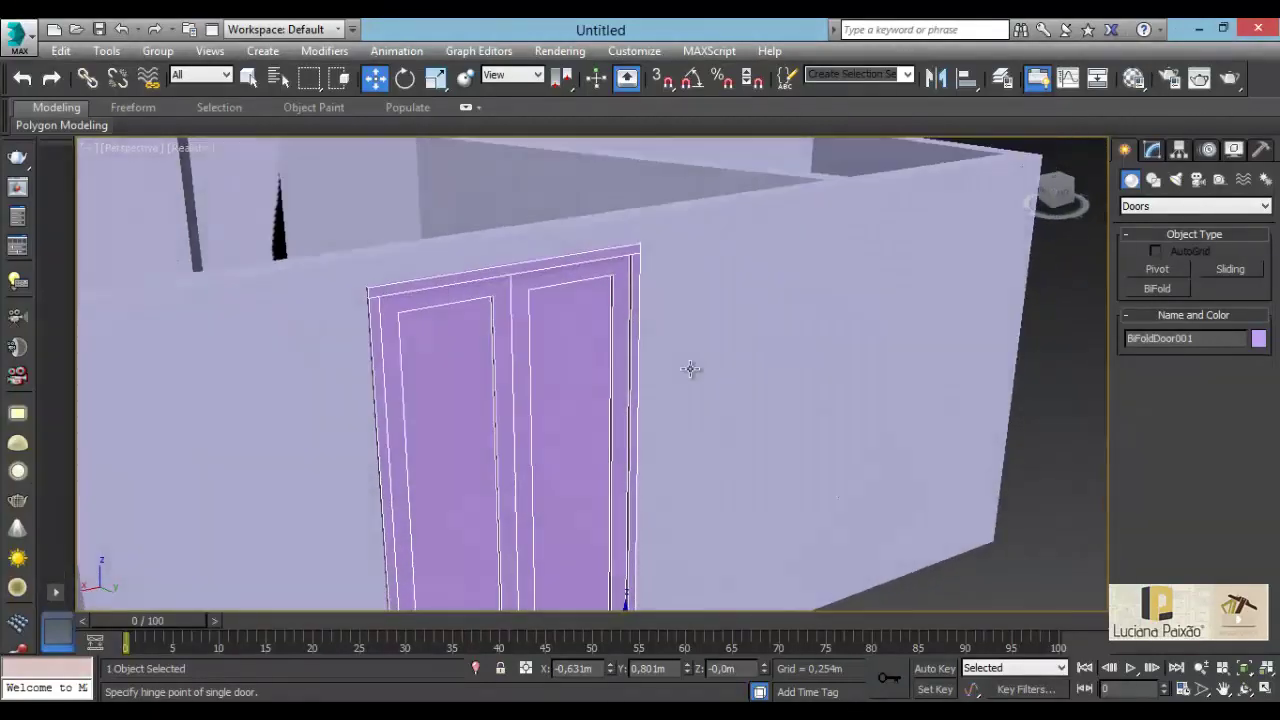
{"action": "left_click", "coordinate": [1155, 152]}
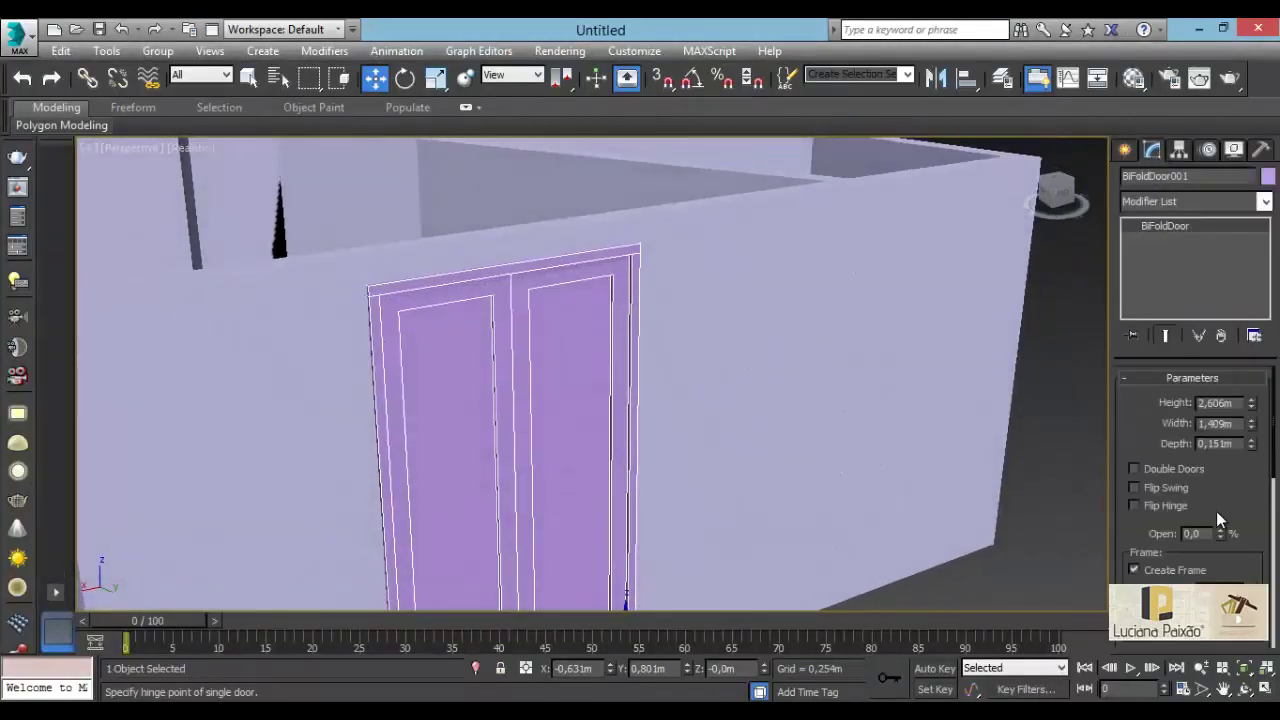
{"action": "mouse_move", "coordinate": [1224, 537]}
{"action": "left_mouse_down"}
{"action": "mouse_move", "coordinate": [1206, 440]}
{"action": "mouse_move", "coordinate": [1195, 470]}
{"action": "mouse_move", "coordinate": [1152, 457]}
{"action": "mouse_move", "coordinate": [1152, 490]}
{"action": "left_mouse_up"}
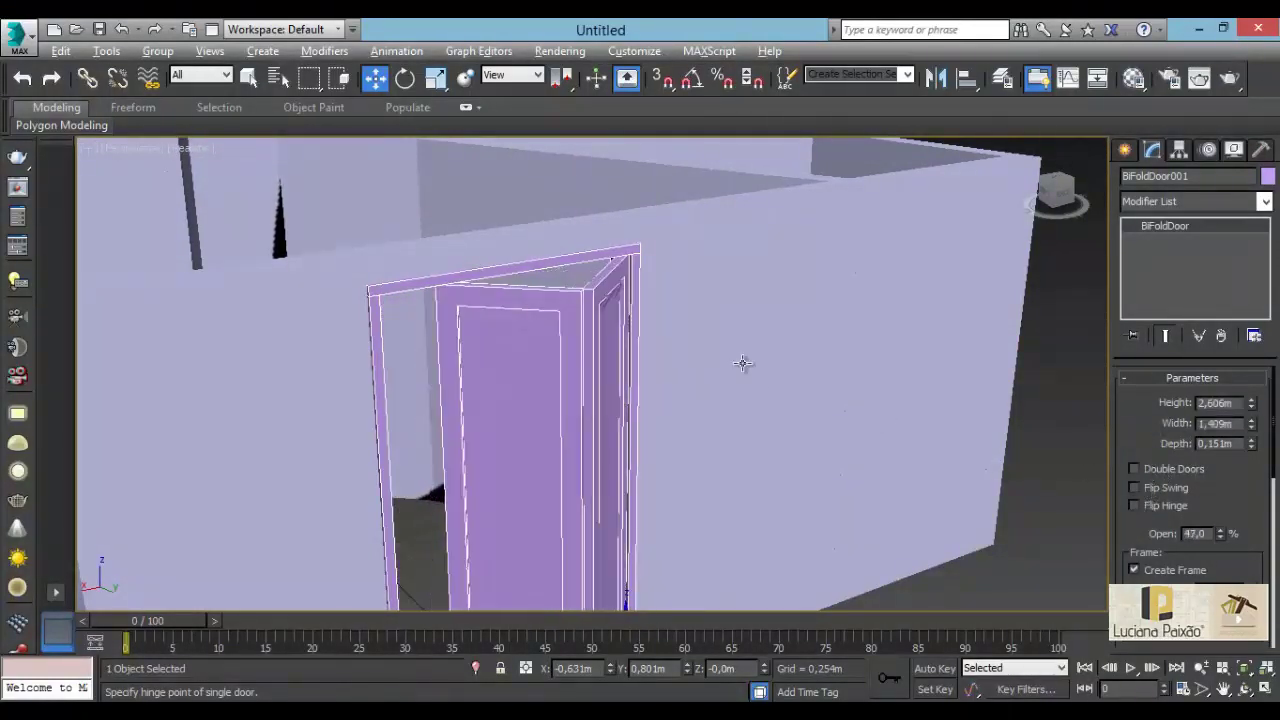
- With Select and Move, slide BiFoldDoor001 along the wall to seat it in the front opening
{"action": "mouse_move", "coordinate": [742, 363]}
{"action": "middle_mouse_down", "text": "alt"}
{"action": "mouse_move", "coordinate": [826, 406]}
{"action": "mouse_move", "coordinate": [783, 423]}
{"action": "mouse_move", "coordinate": [741, 293]}
{"action": "middle_mouse_up", "text": "alt"}
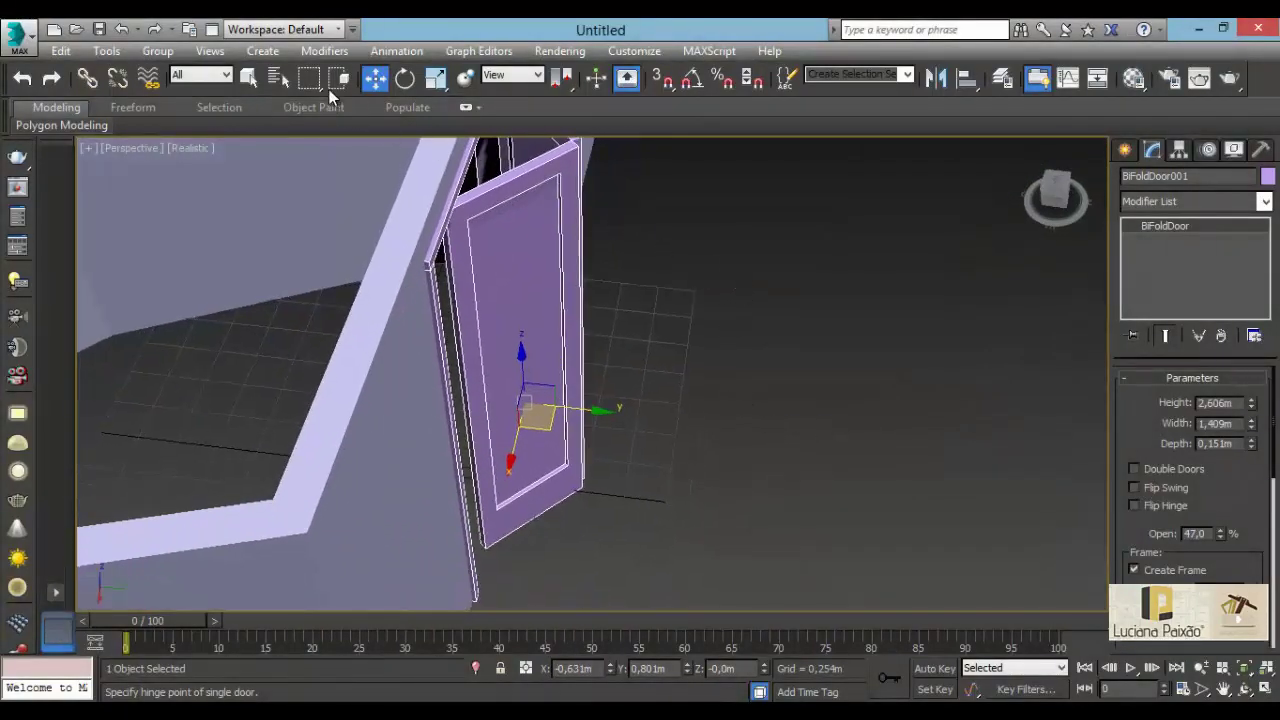
{"action": "left_click", "coordinate": [376, 90]}
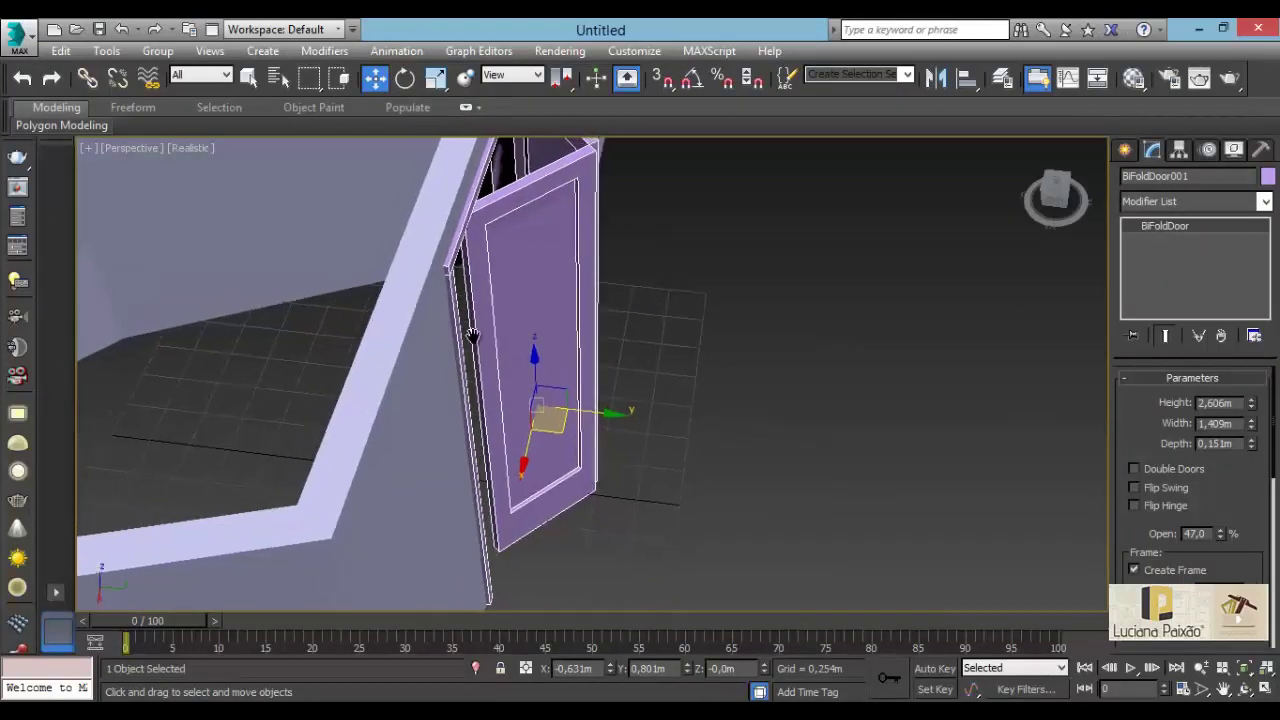
{"action": "middle_click_drag", "start_coordinate": [606, 344], "coordinate": [815, 355], "text": "alt"}
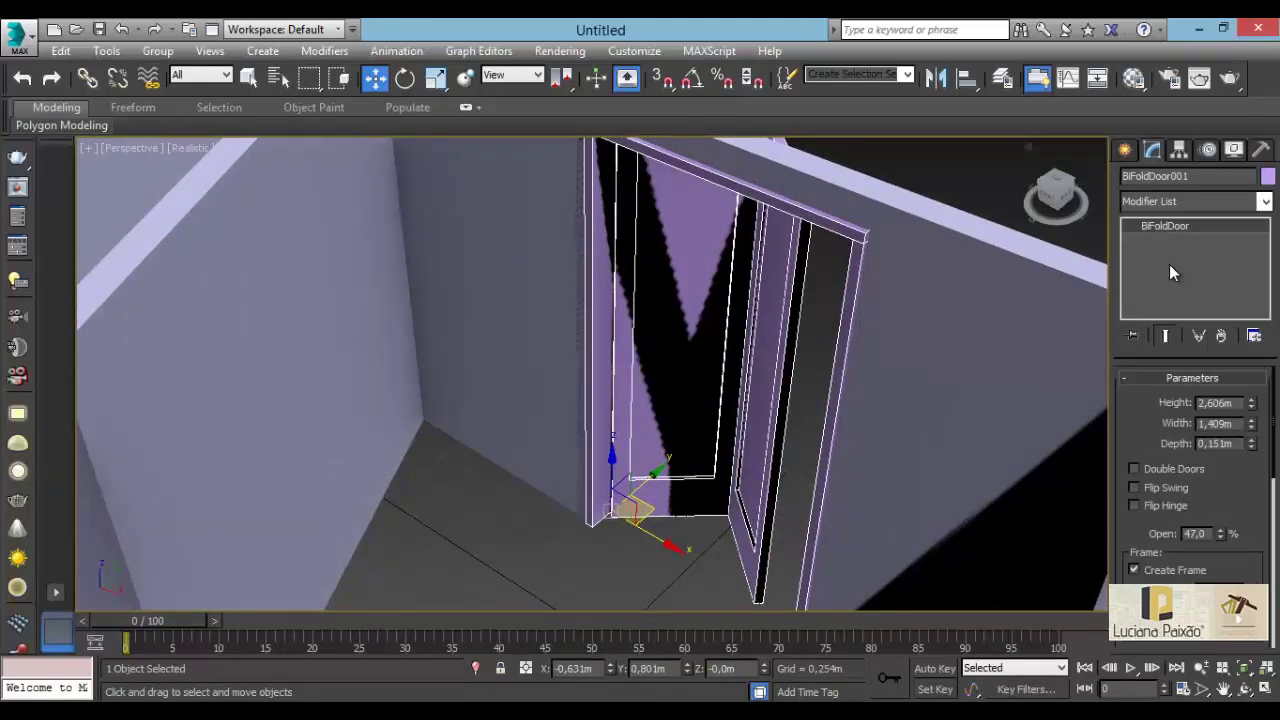
{"action": "mouse_move", "coordinate": [900, 235]}
{"action": "middle_mouse_down", "text": "alt"}
{"action": "mouse_move", "coordinate": [866, 220]}
{"action": "mouse_move", "coordinate": [826, 258]}
{"action": "mouse_move", "coordinate": [597, 273]}
{"action": "middle_mouse_up", "text": "alt"}
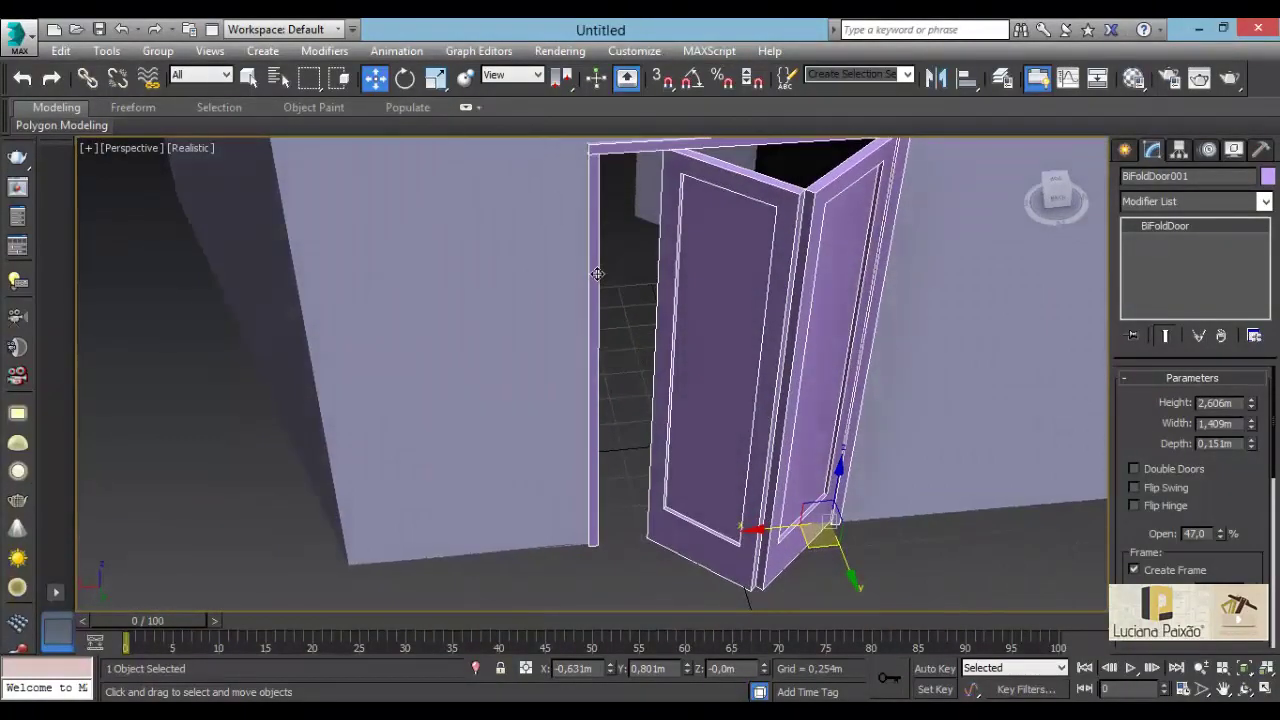
{"action": "scroll", "coordinate": [597, 273], "scroll_direction": "down", "scroll_amount": 5}
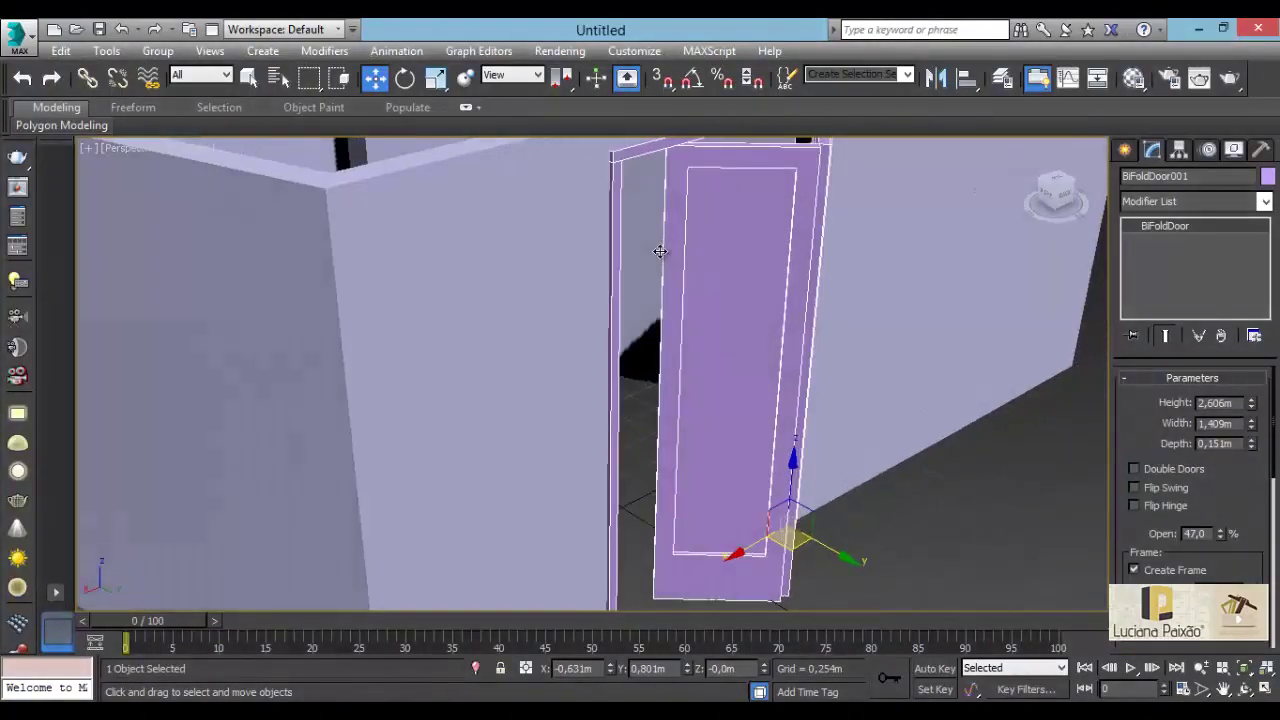
{"action": "mouse_move", "coordinate": [597, 273]}
{"action": "middle_mouse_down", "text": "alt"}
{"action": "mouse_move", "coordinate": [660, 251]}
{"action": "mouse_move", "coordinate": [769, 299]}
{"action": "middle_mouse_up", "text": "alt"}
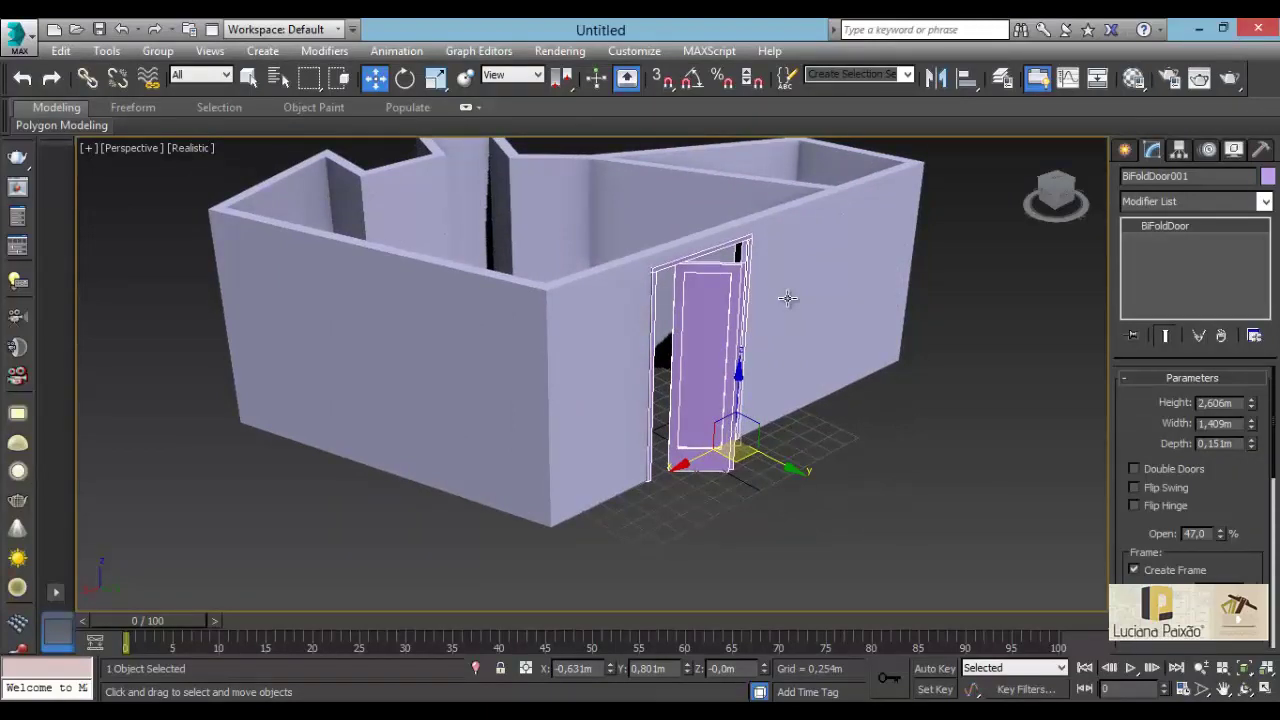
{"action": "mouse_move", "coordinate": [748, 320]}
{"action": "middle_mouse_down", "text": "alt"}
{"action": "mouse_move", "coordinate": [846, 317]}
{"action": "mouse_move", "coordinate": [808, 340]}
{"action": "mouse_move", "coordinate": [754, 343]}
{"action": "mouse_move", "coordinate": [956, 341]}
{"action": "mouse_move", "coordinate": [914, 334]}
{"action": "mouse_move", "coordinate": [679, 389]}
{"action": "mouse_move", "coordinate": [691, 234]}
{"action": "mouse_move", "coordinate": [814, 194]}
{"action": "mouse_move", "coordinate": [814, 151]}
{"action": "mouse_move", "coordinate": [809, 352]}
{"action": "mouse_move", "coordinate": [763, 371]}
{"action": "mouse_move", "coordinate": [603, 329]}
{"action": "mouse_move", "coordinate": [823, 351]}
{"action": "mouse_move", "coordinate": [546, 340]}
{"action": "middle_mouse_up", "text": "alt"}
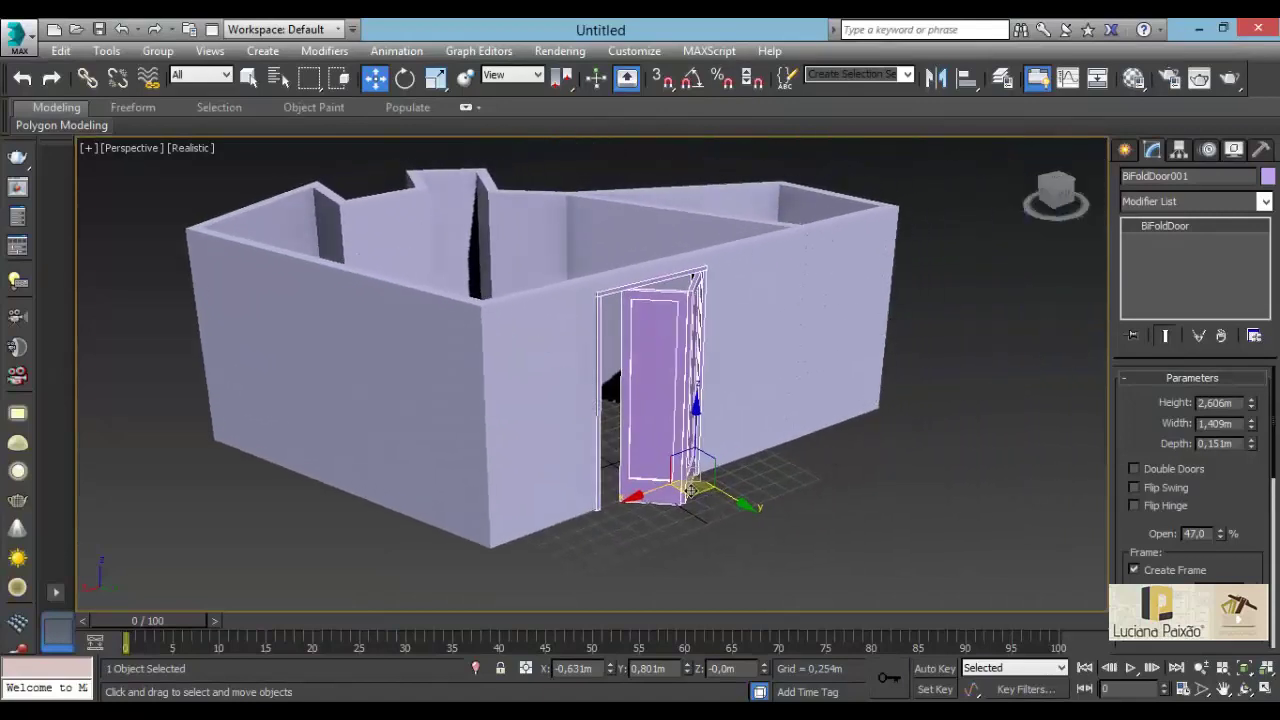
{"action": "mouse_move", "coordinate": [726, 500]}
{"action": "left_mouse_down"}
{"action": "mouse_move", "coordinate": [903, 538]}
{"action": "mouse_move", "coordinate": [926, 565]}
{"action": "mouse_move", "coordinate": [726, 500]}
{"action": "left_mouse_up"}
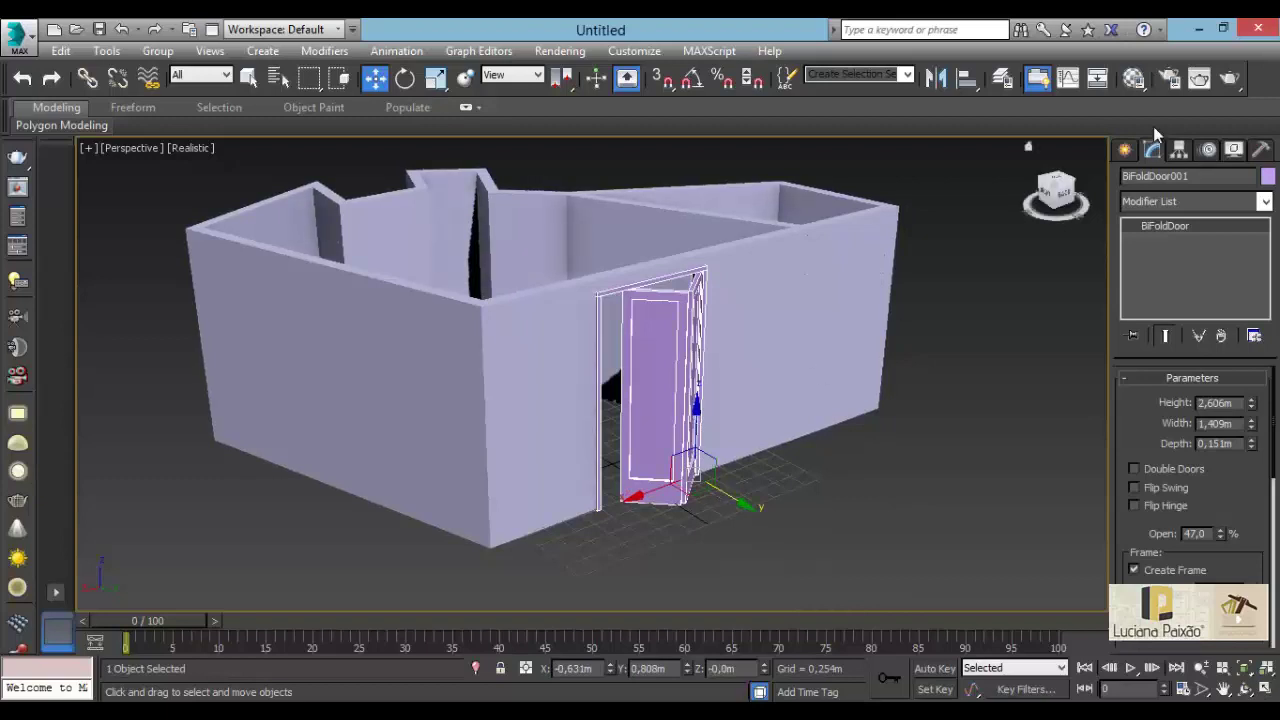
- Switch the Create panel to the Windows category and pick the Sliding window type
{"action": "left_click", "coordinate": [1124, 150]}
{"action": "left_click", "coordinate": [1157, 208]}
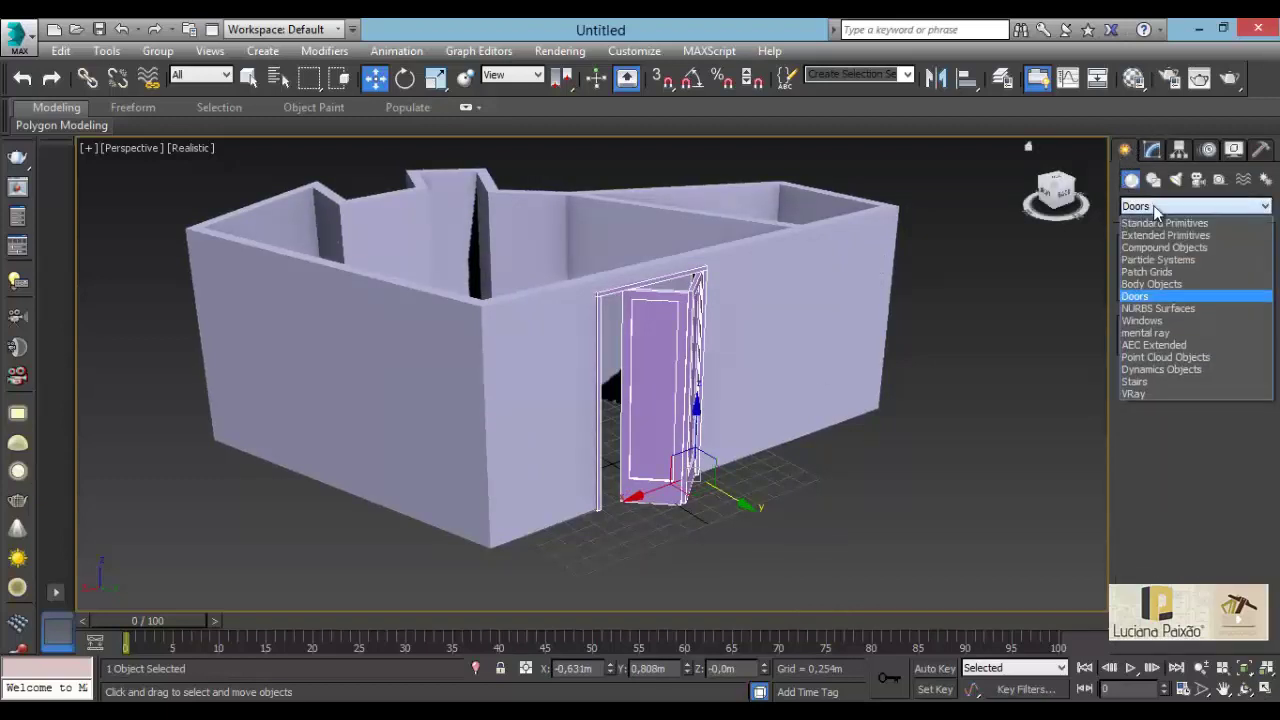
{"action": "left_click", "coordinate": [1147, 321]}
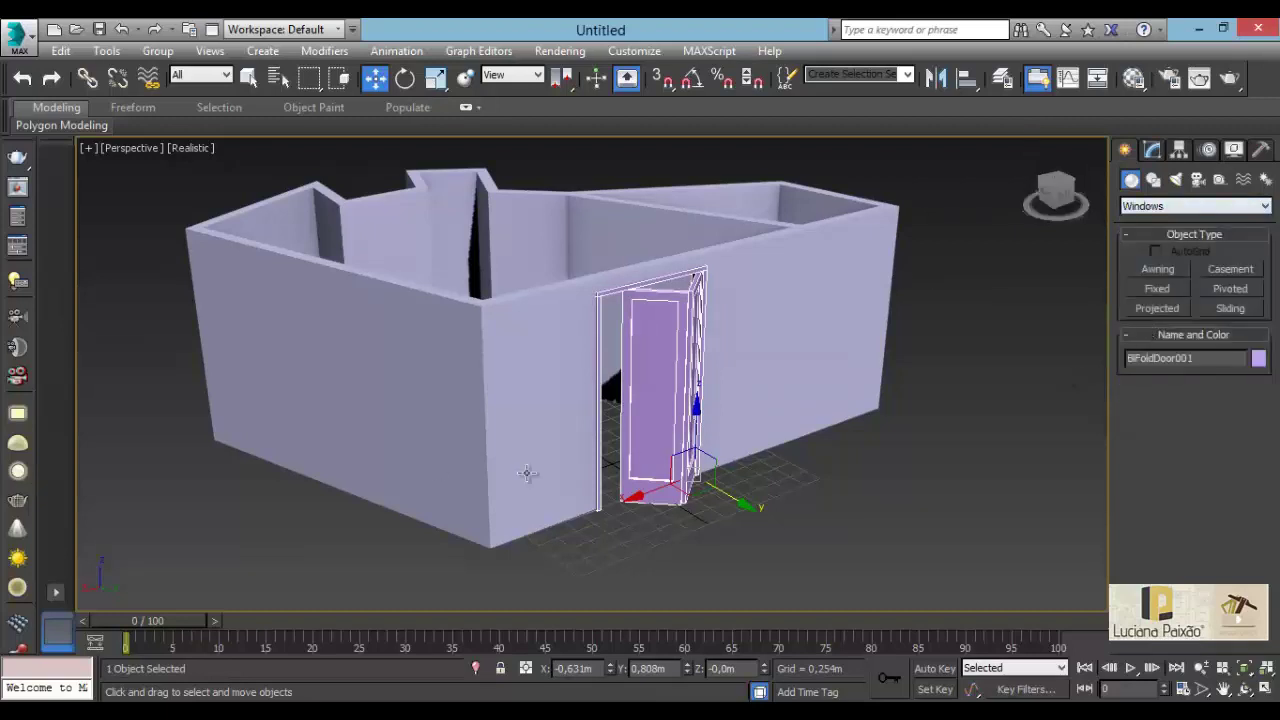
{"action": "scroll", "coordinate": [339, 466], "scroll_direction": "down", "scroll_amount": 3}
{"action": "middle_click_drag", "start_coordinate": [339, 462], "coordinate": [1092, 294], "text": "alt"}
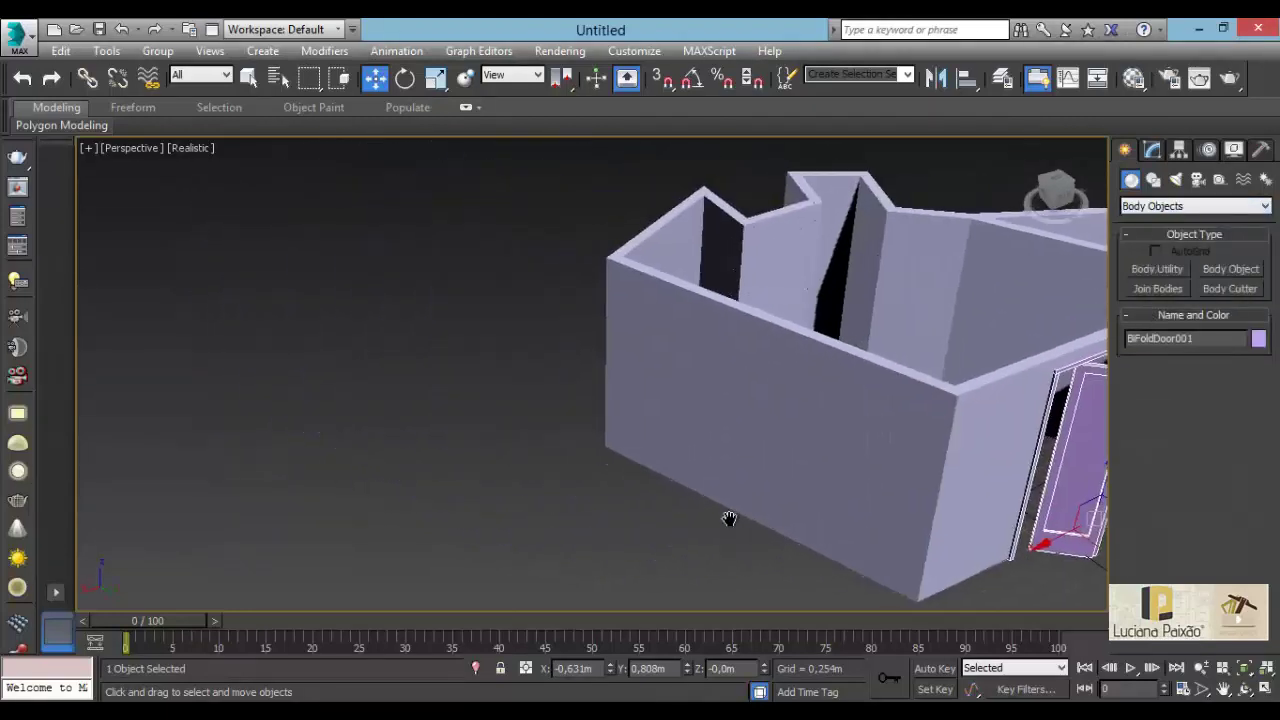
{"action": "left_click", "coordinate": [1235, 207]}
{"action": "left_click", "coordinate": [1177, 310]}
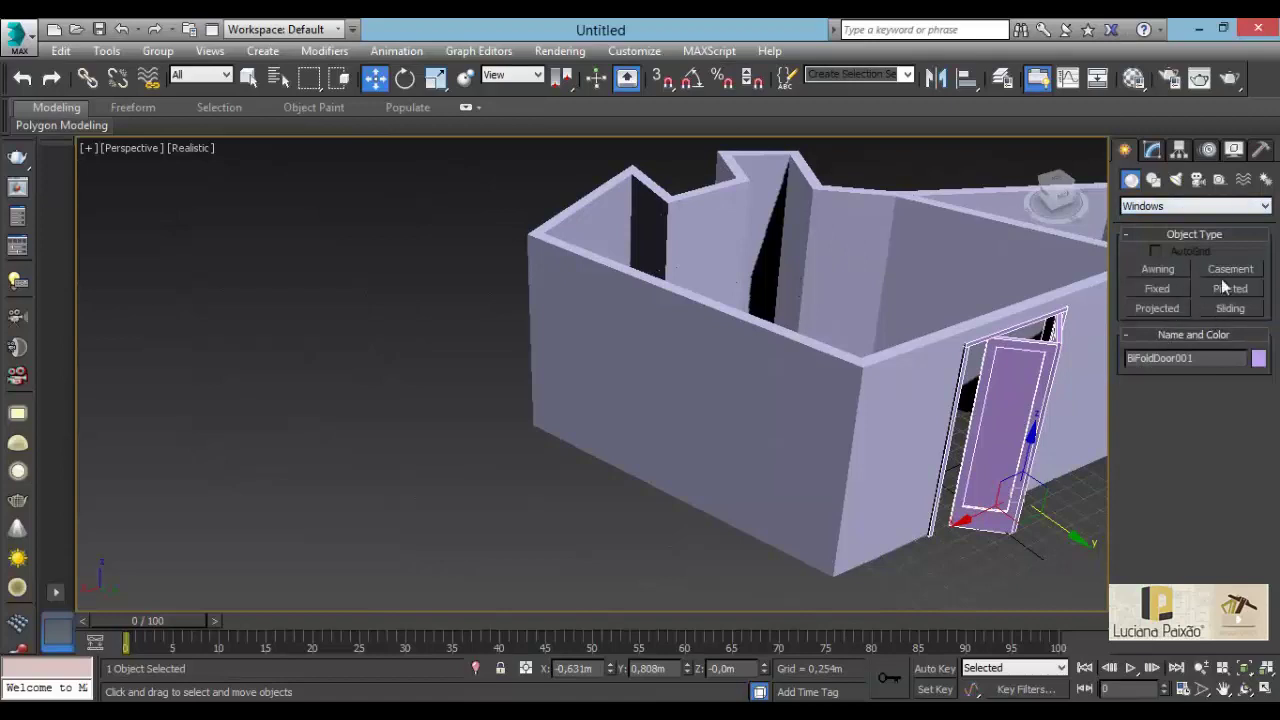
{"action": "left_click", "coordinate": [1230, 308]}
- Draw a trial sliding window 0.165m deep and 0.837m high, then delete it
{"action": "scroll", "coordinate": [686, 517], "scroll_direction": "up", "scroll_amount": 1}
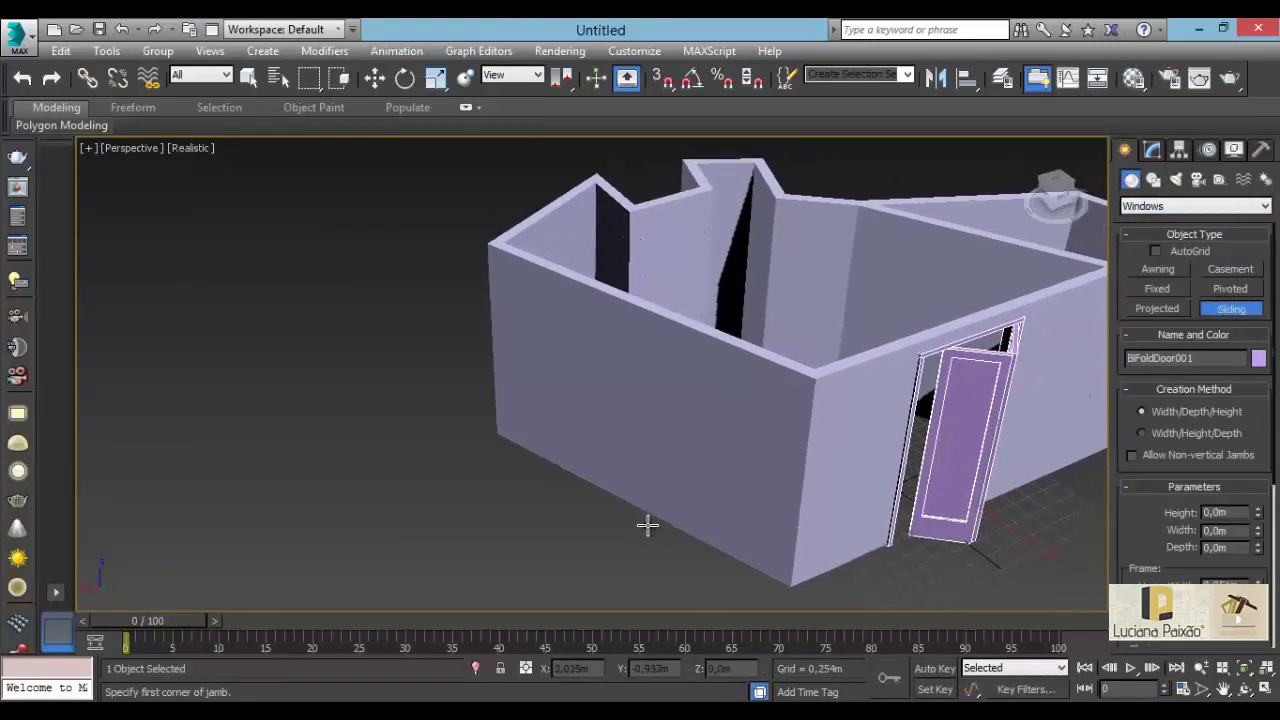
{"action": "scroll", "coordinate": [646, 520], "scroll_direction": "up", "scroll_amount": 5}
{"action": "scroll", "coordinate": [645, 517], "scroll_direction": "up", "scroll_amount": 1}
{"action": "left_click_drag", "start_coordinate": [529, 437], "coordinate": [735, 538]}
{"action": "middle_click_drag", "start_coordinate": [749, 520], "coordinate": [586, 527], "text": "alt"}
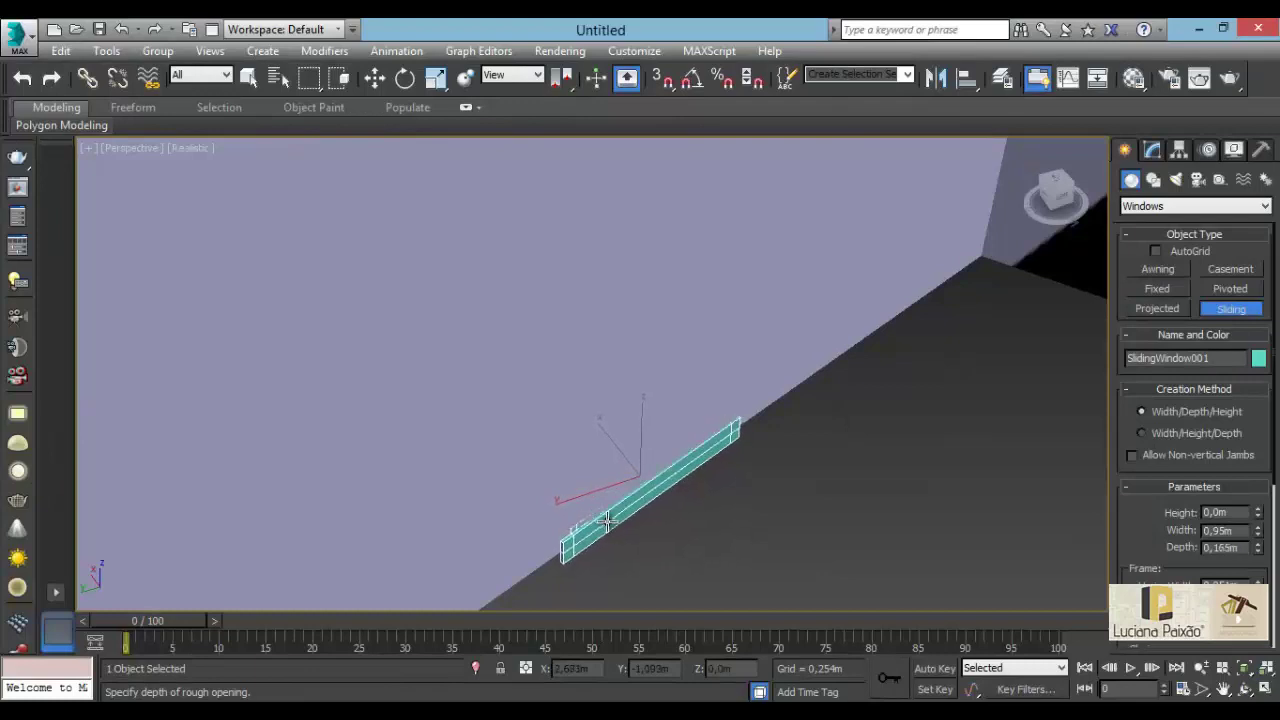
{"action": "left_click", "coordinate": [606, 519]}
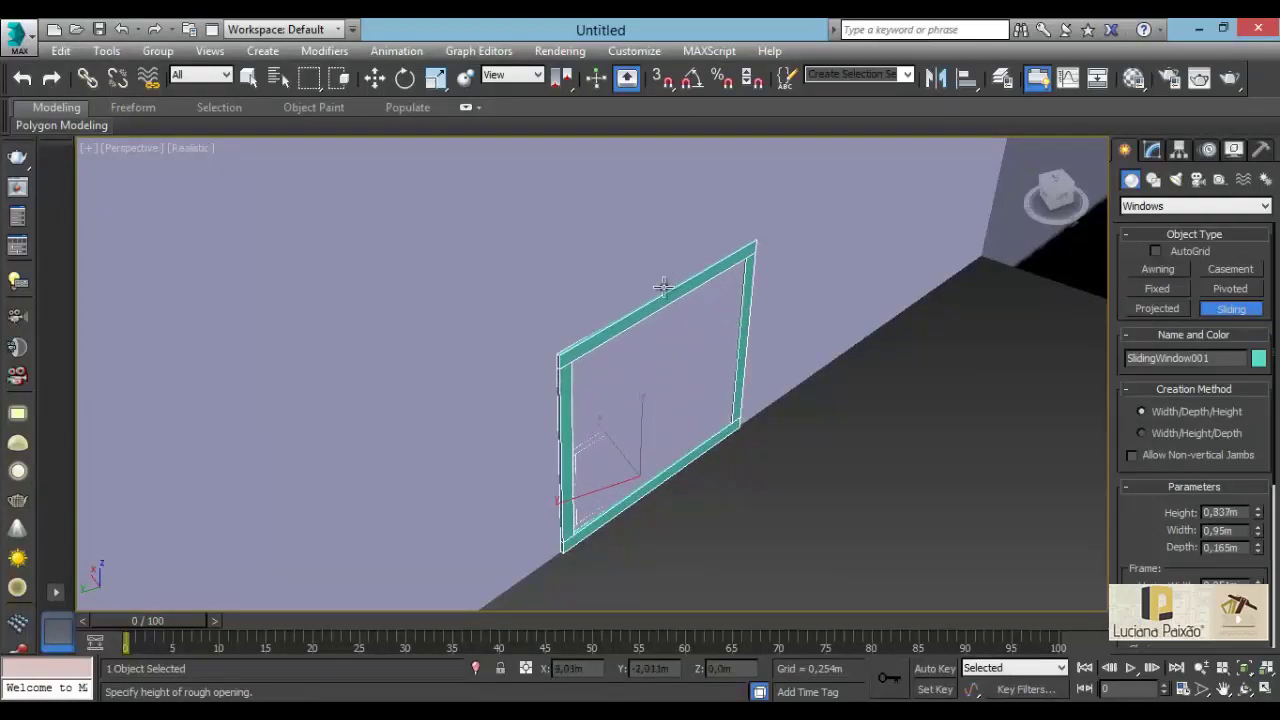
{"action": "left_click", "coordinate": [700, 310]}
{"action": "middle_click_drag", "start_coordinate": [769, 331], "coordinate": [915, 318], "text": "alt"}
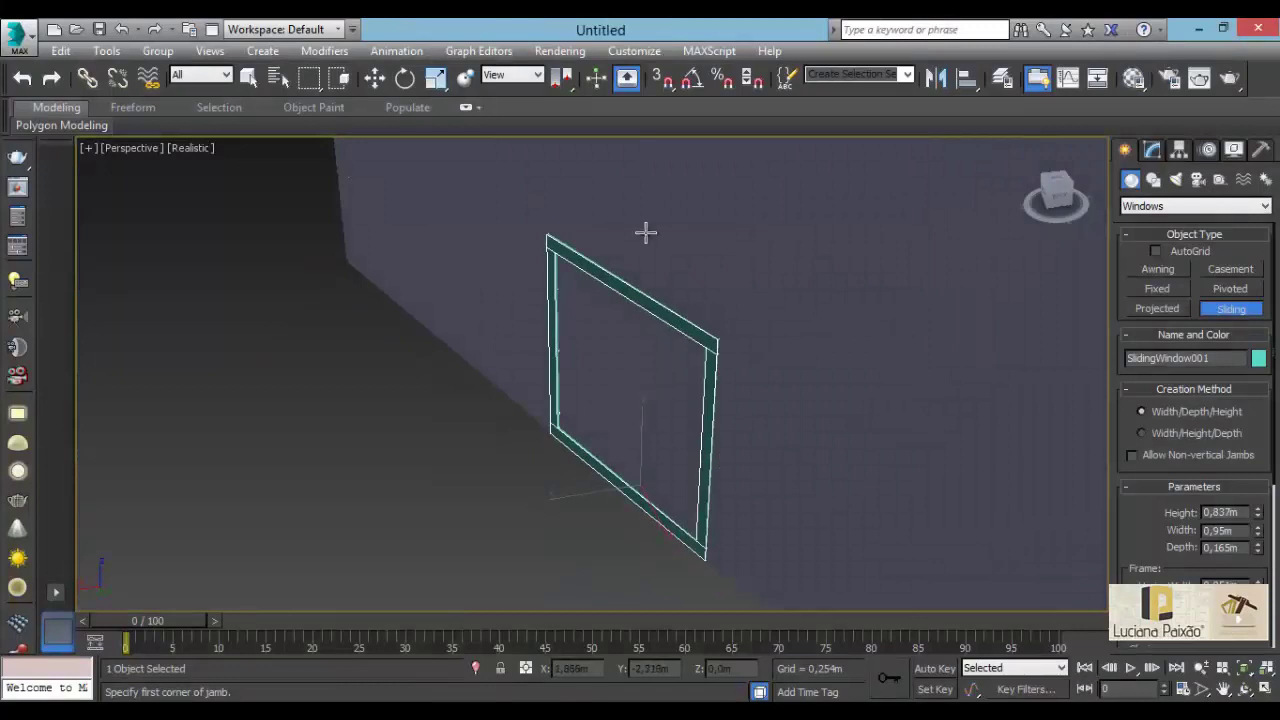
{"action": "left_click", "coordinate": [375, 80]}
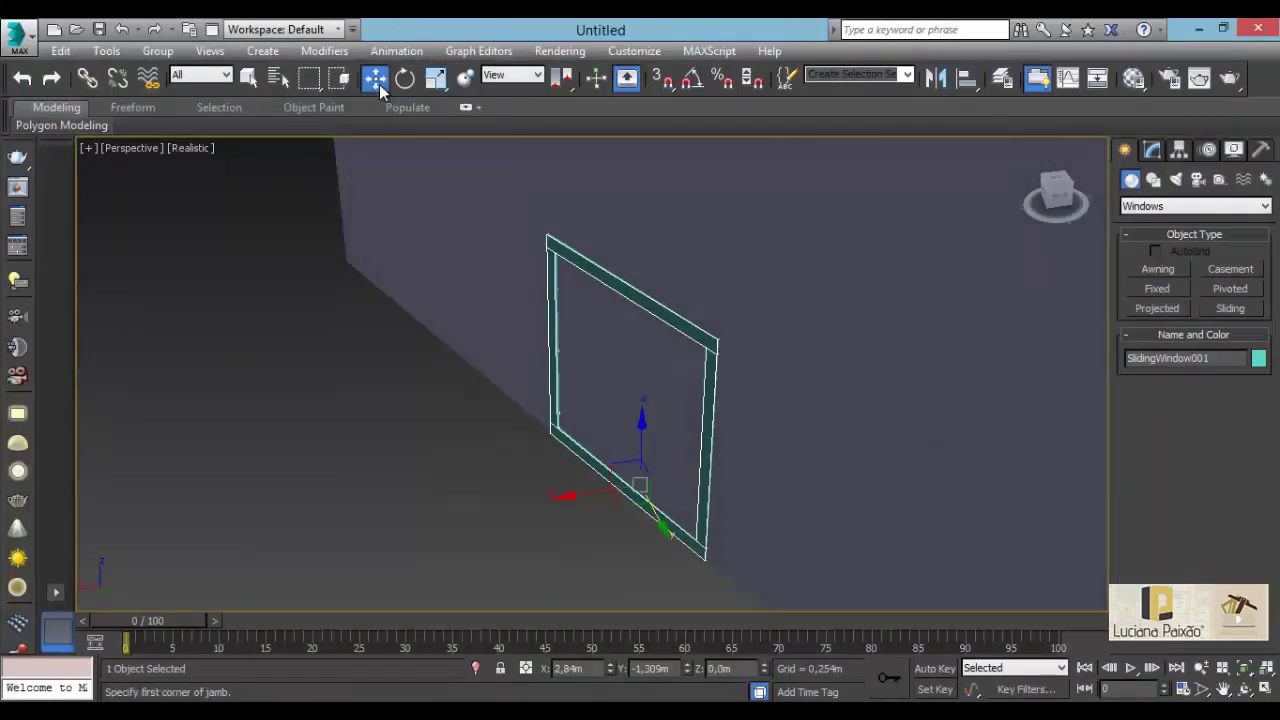
{"action": "key", "text": "Delete"}
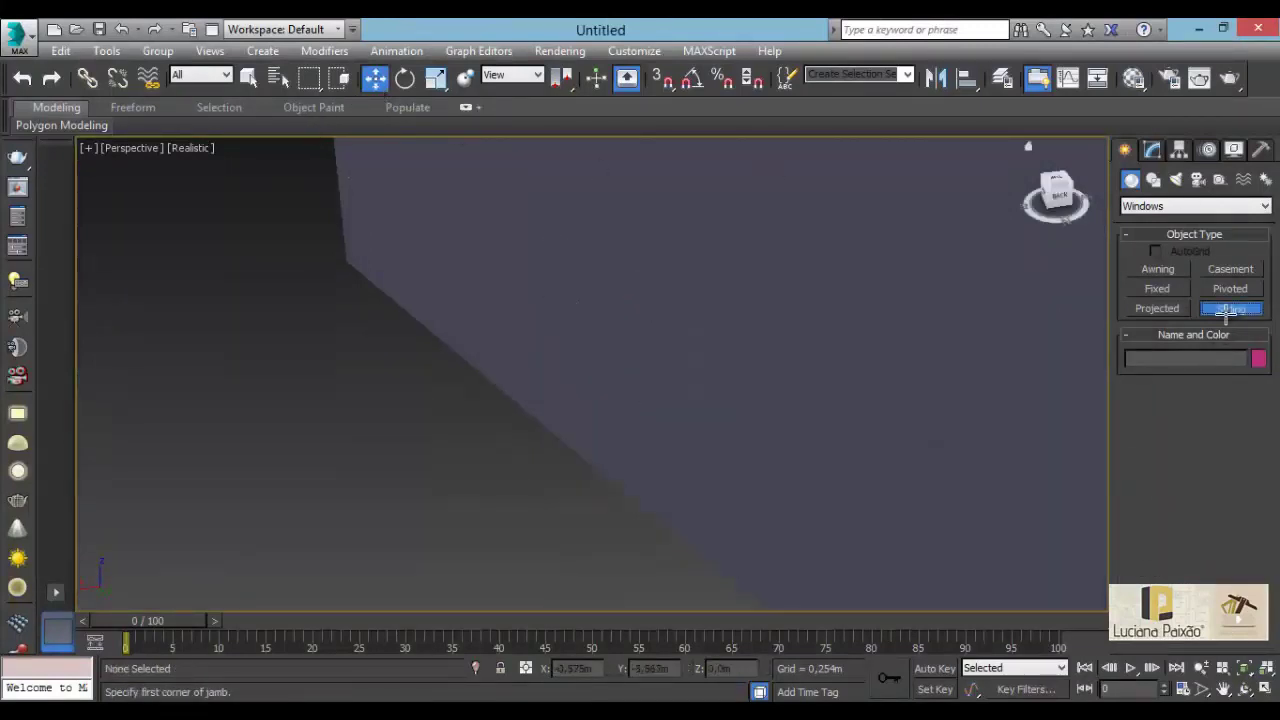
- Draw a new sliding window 1.357m wide, 0.191m deep and 1.085m high
{"action": "left_click", "coordinate": [1226, 311]}
{"action": "left_click_drag", "start_coordinate": [501, 391], "coordinate": [714, 564]}
{"action": "middle_click_drag", "start_coordinate": [760, 537], "coordinate": [579, 523], "text": "alt"}
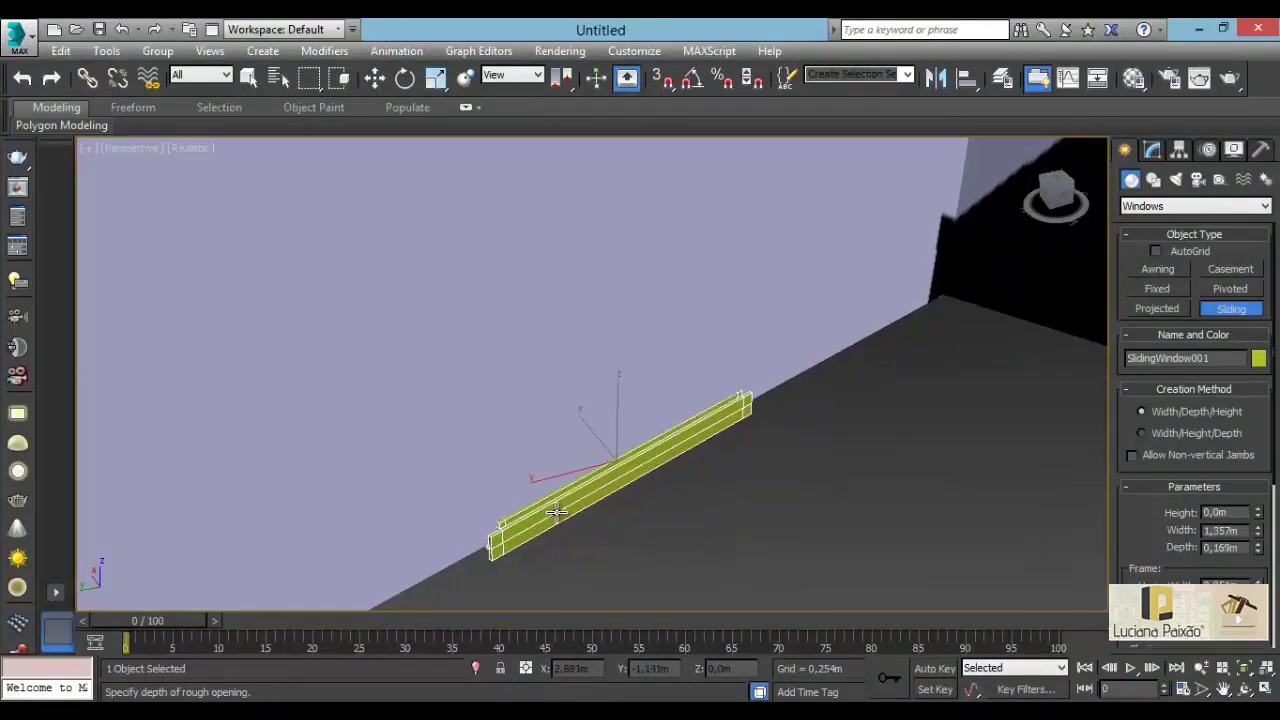
{"action": "left_click", "coordinate": [560, 515]}
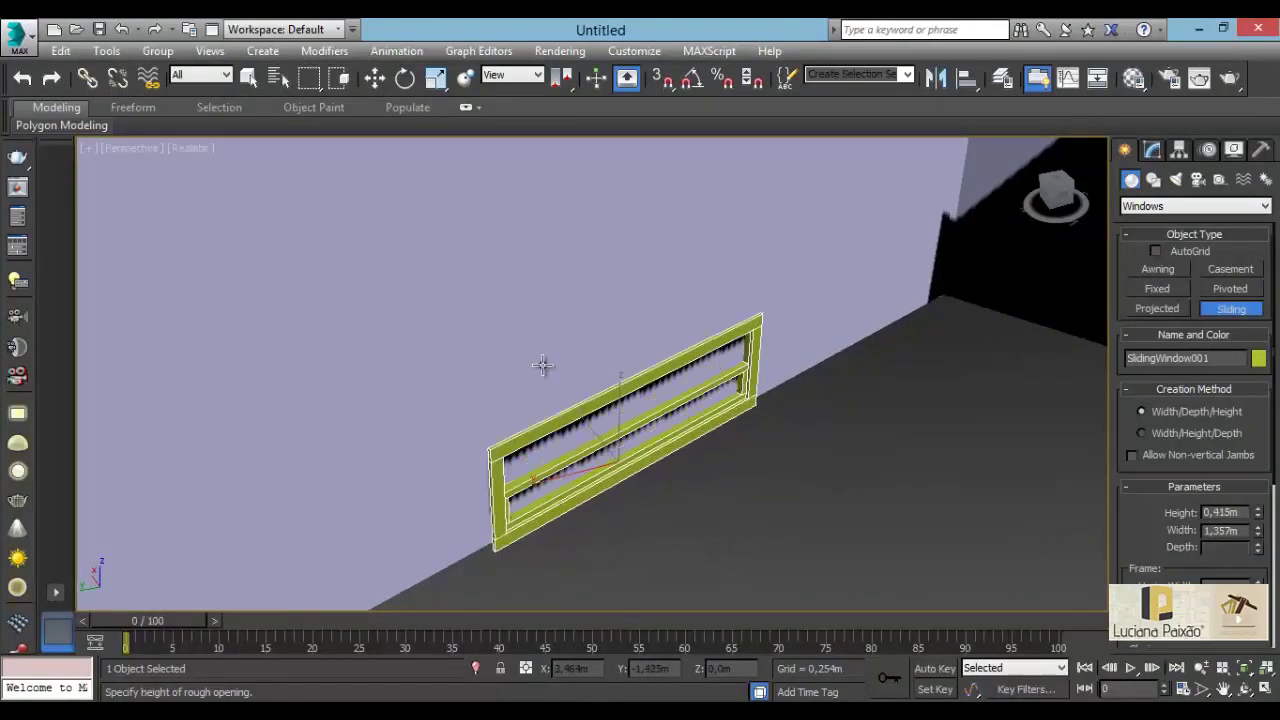
{"action": "left_click", "coordinate": [543, 194]}
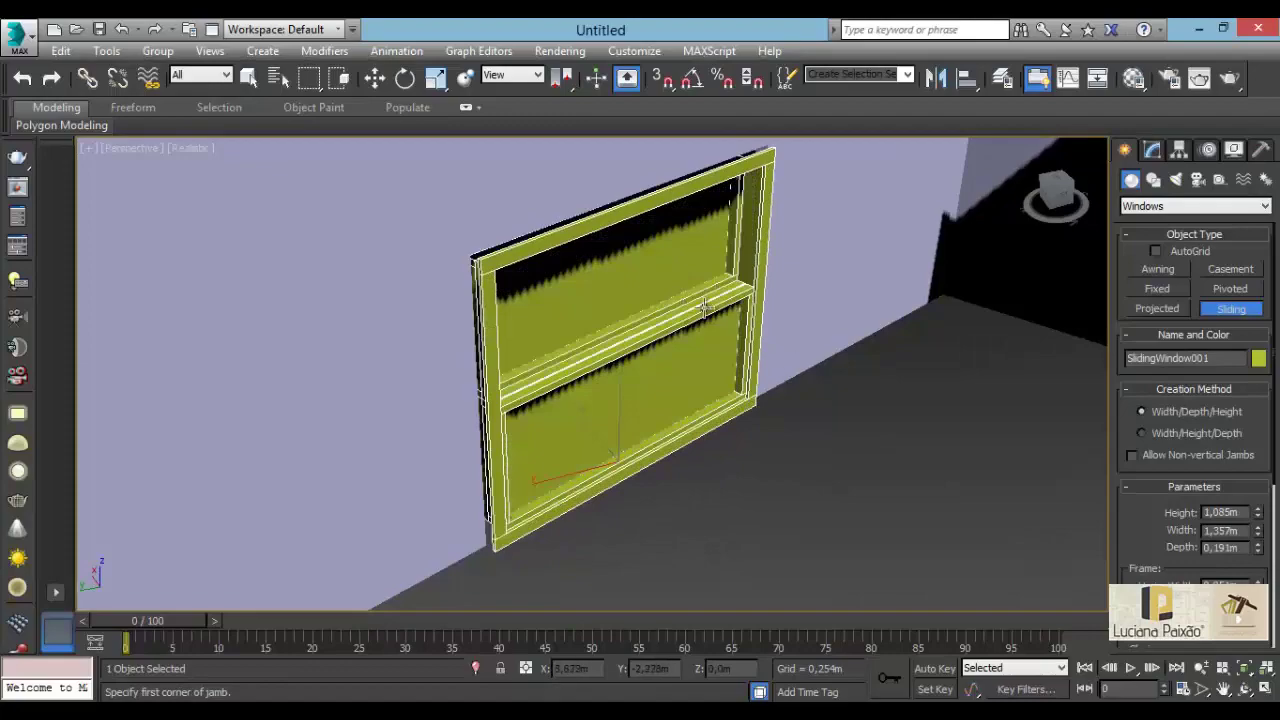
{"action": "mouse_move", "coordinate": [704, 310]}
{"action": "middle_mouse_down", "text": "alt"}
{"action": "mouse_move", "coordinate": [897, 294]}
{"action": "mouse_move", "coordinate": [937, 263]}
{"action": "mouse_move", "coordinate": [899, 233]}
{"action": "mouse_move", "coordinate": [849, 231]}
{"action": "mouse_move", "coordinate": [826, 266]}
{"action": "mouse_move", "coordinate": [826, 309]}
{"action": "middle_mouse_up", "text": "alt"}
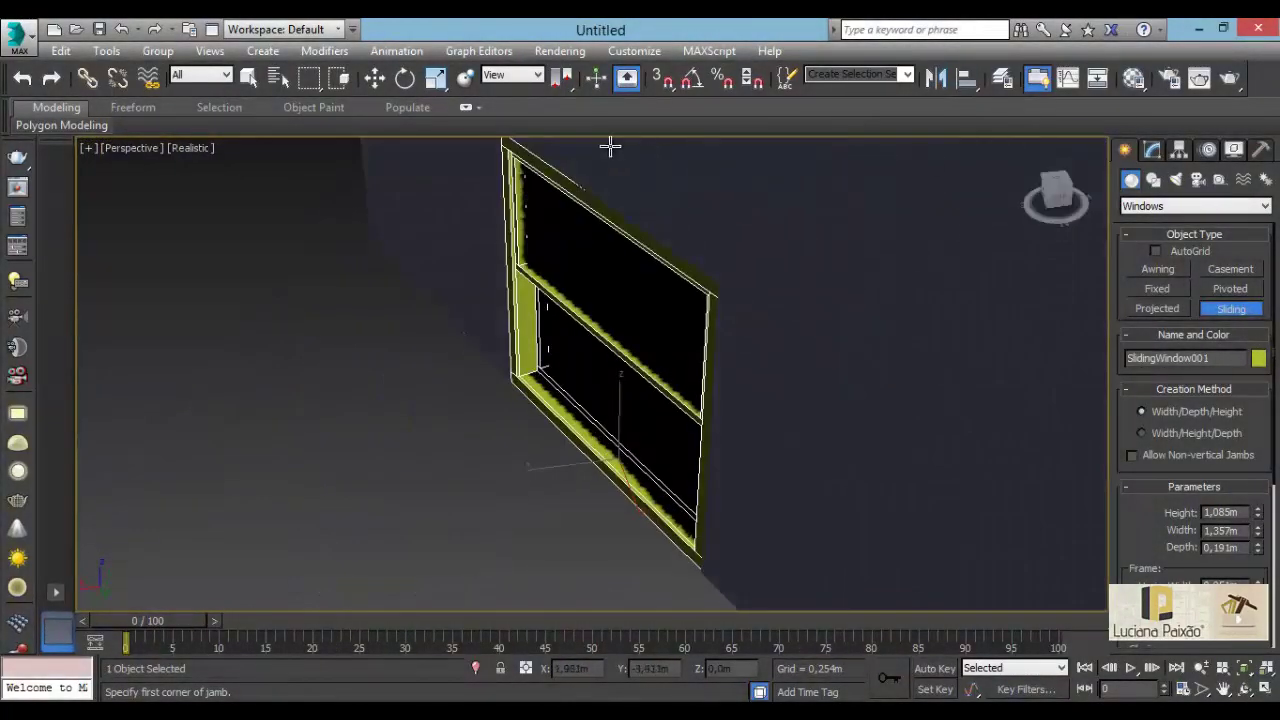
- Move the window along the side wall and raise it to Z 1.224m
{"action": "left_click", "coordinate": [376, 79]}
{"action": "scroll", "coordinate": [562, 492], "scroll_direction": "down", "scroll_amount": 5}
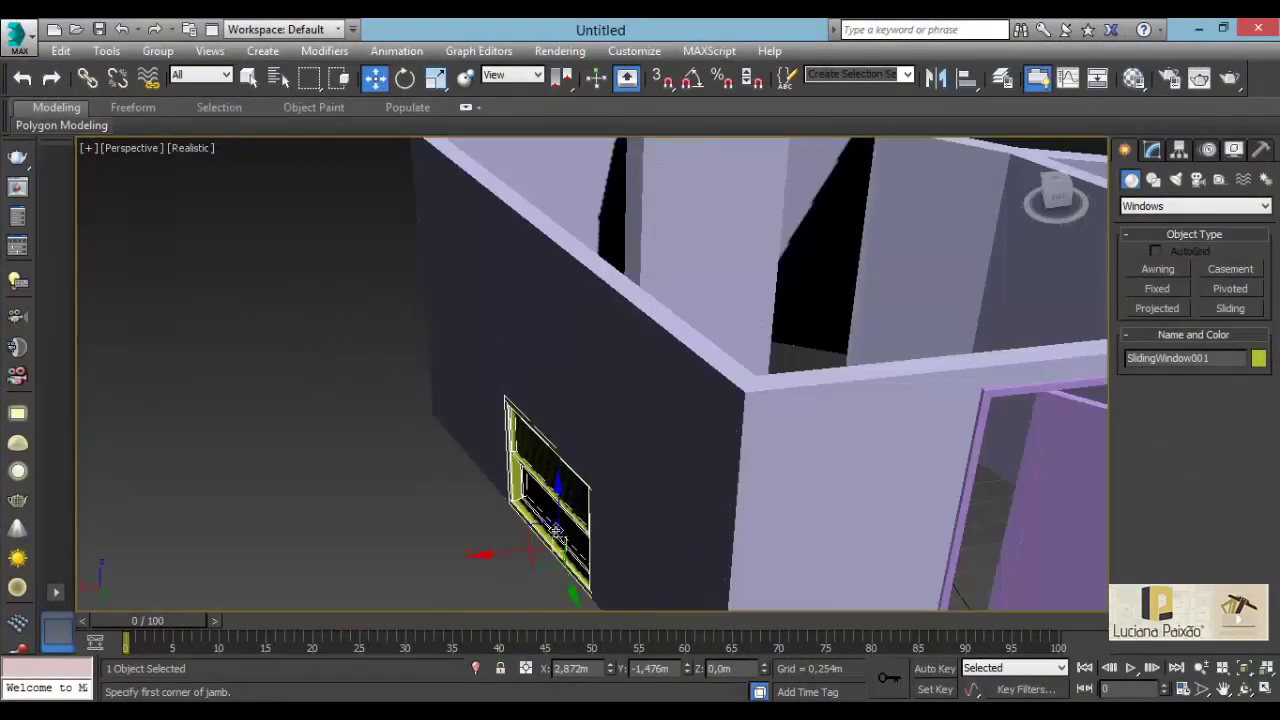
{"action": "mouse_move", "coordinate": [500, 556]}
{"action": "left_mouse_down"}
{"action": "mouse_move", "coordinate": [390, 556]}
{"action": "mouse_move", "coordinate": [493, 551]}
{"action": "left_mouse_up"}
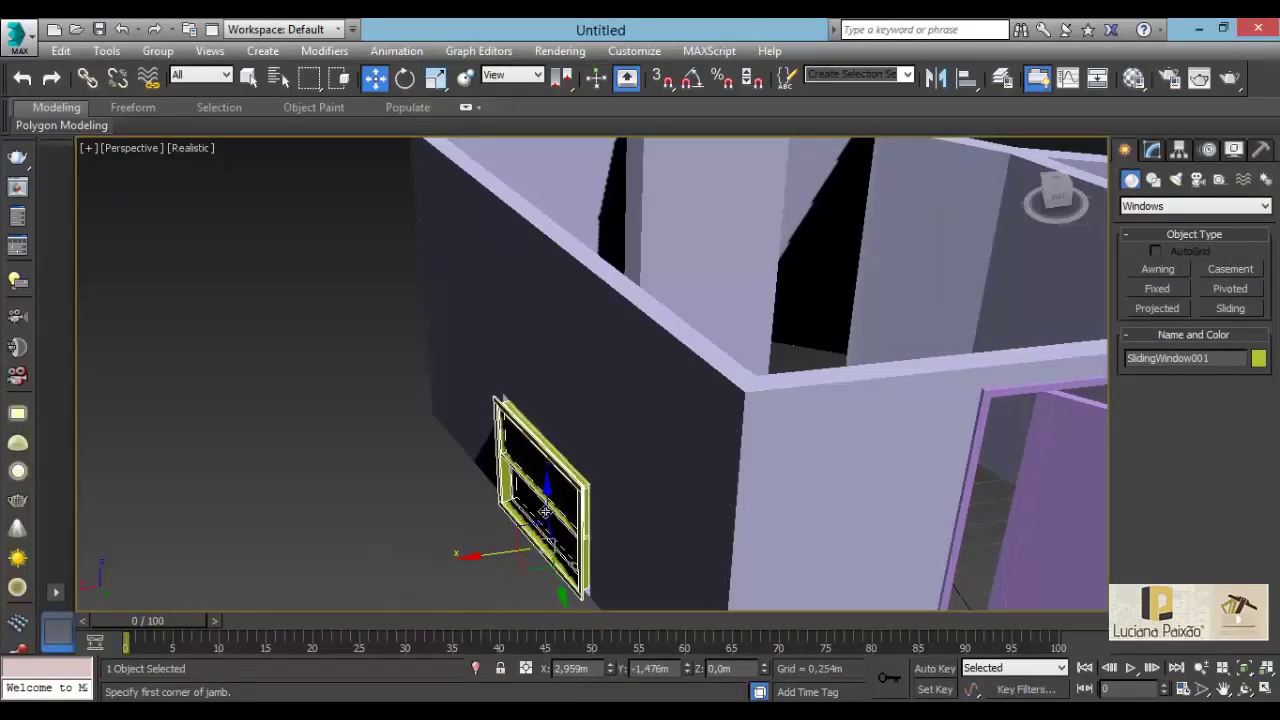
{"action": "mouse_move", "coordinate": [493, 551]}
{"action": "middle_mouse_down", "text": "alt"}
{"action": "mouse_move", "coordinate": [590, 466]}
{"action": "mouse_move", "coordinate": [618, 497]}
{"action": "middle_mouse_up", "text": "alt"}
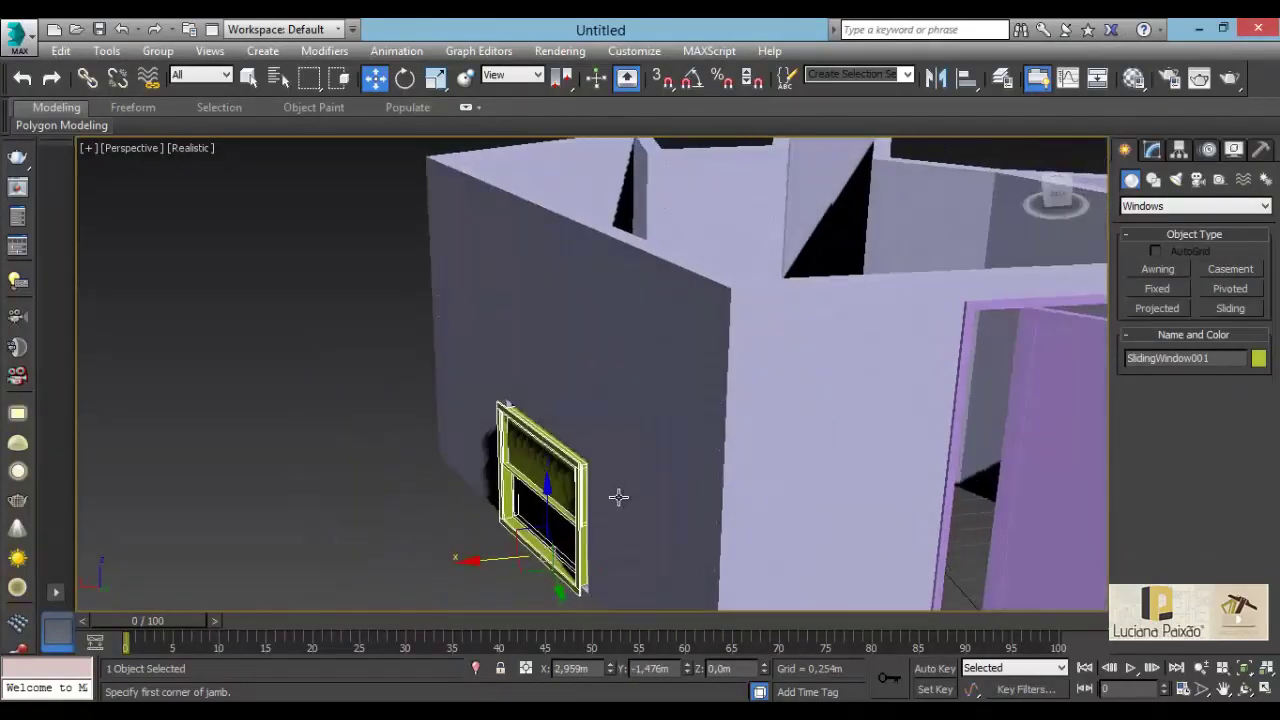
{"action": "left_click_drag", "start_coordinate": [512, 559], "coordinate": [515, 559]}
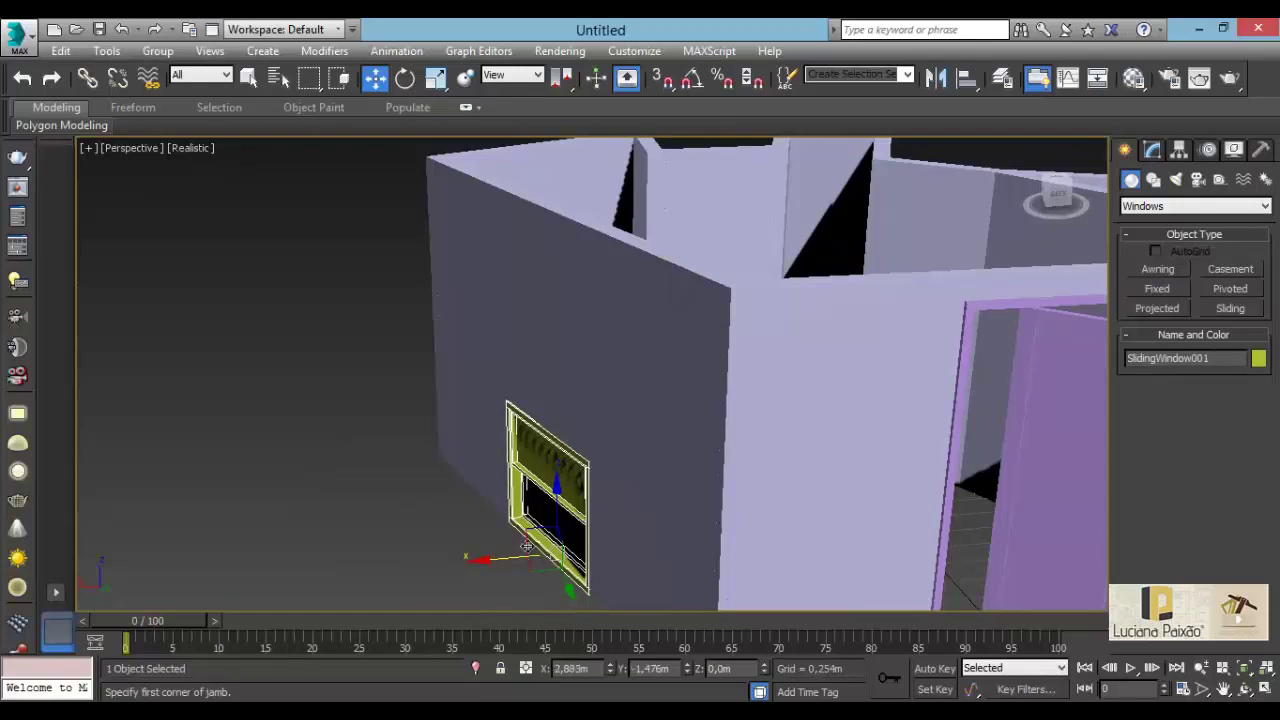
{"action": "left_click_drag", "start_coordinate": [520, 558], "coordinate": [565, 362]}
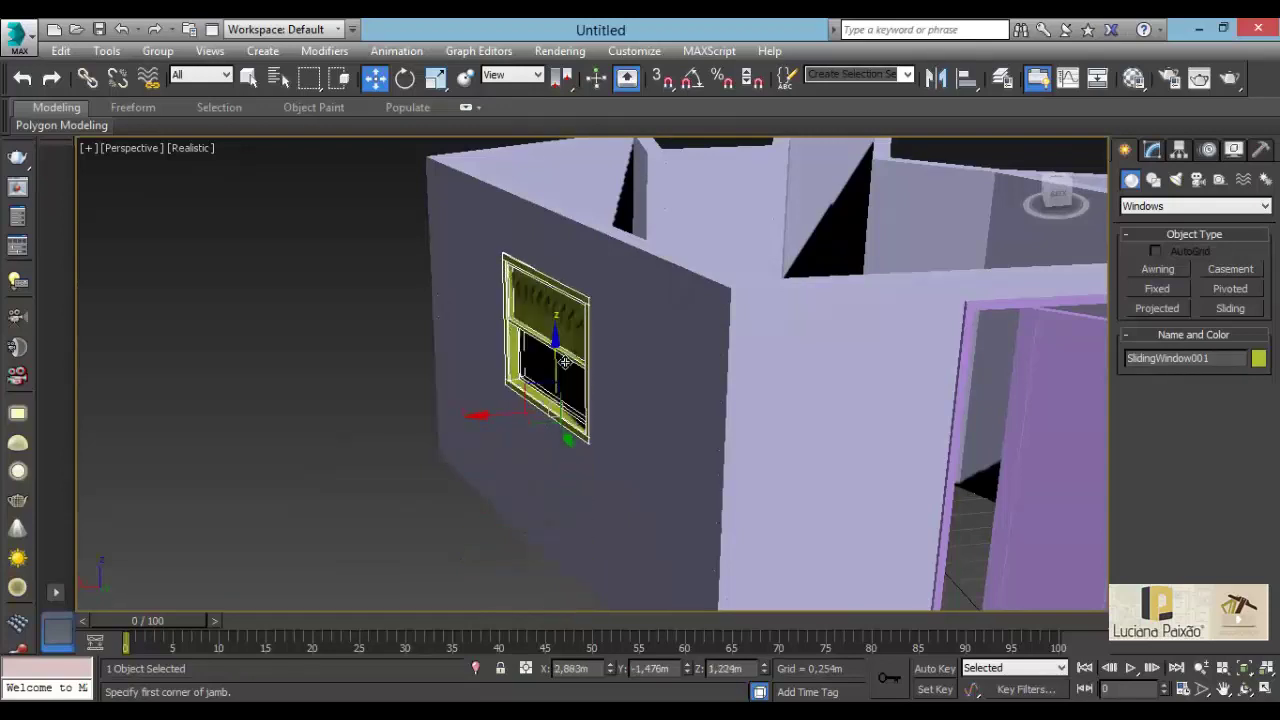
{"action": "mouse_move", "coordinate": [672, 367]}
{"action": "middle_mouse_down", "text": "alt"}
{"action": "mouse_move", "coordinate": [811, 340]}
{"action": "mouse_move", "coordinate": [816, 357]}
{"action": "middle_mouse_up", "text": "alt"}
- Set SlidingWindow001's Open value to 58% in the Modify panel and orbit to check the sash
{"action": "left_click", "coordinate": [1153, 150]}
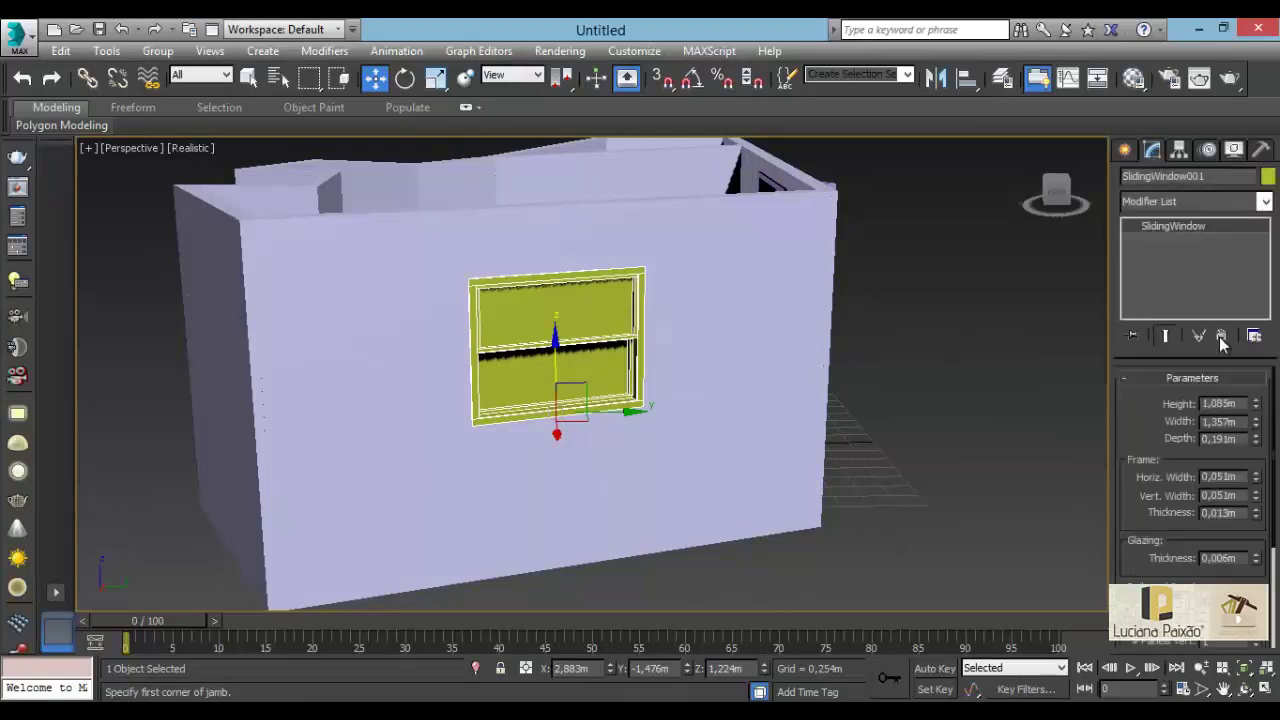
{"action": "left_click_drag", "start_coordinate": [1167, 435], "coordinate": [1162, 254]}
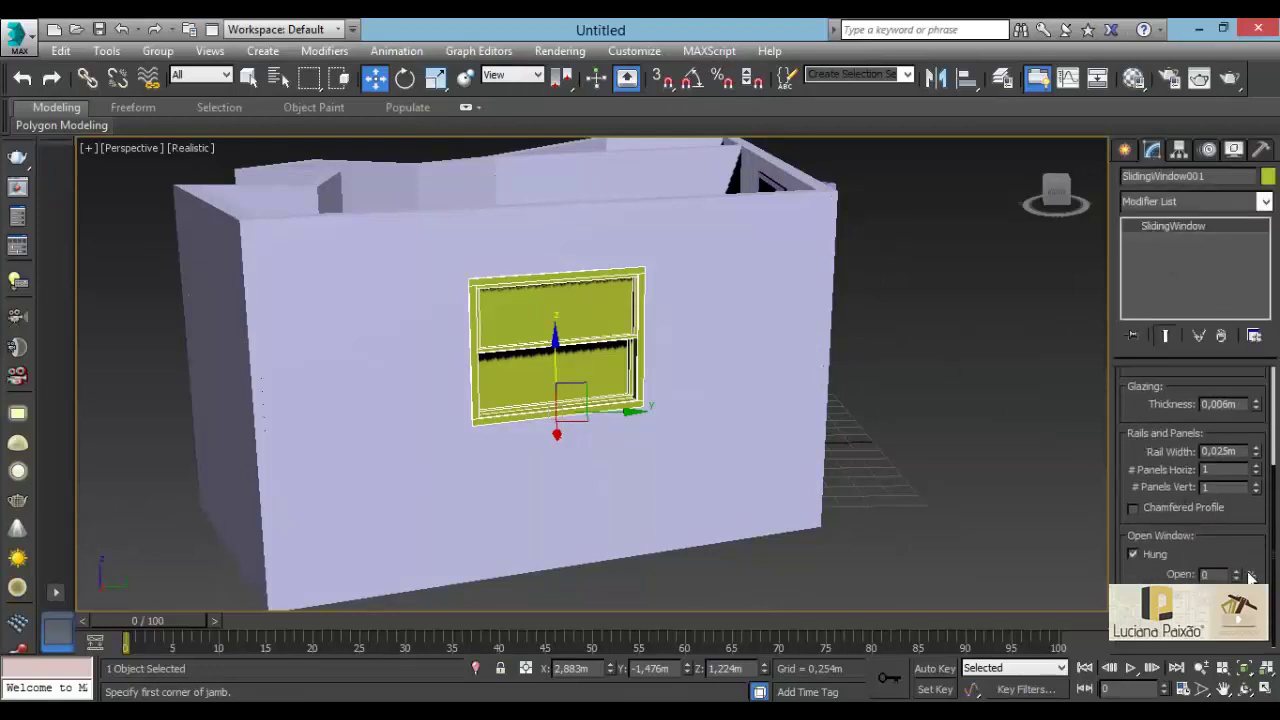
{"action": "left_click_drag", "start_coordinate": [1240, 577], "coordinate": [1230, 515]}
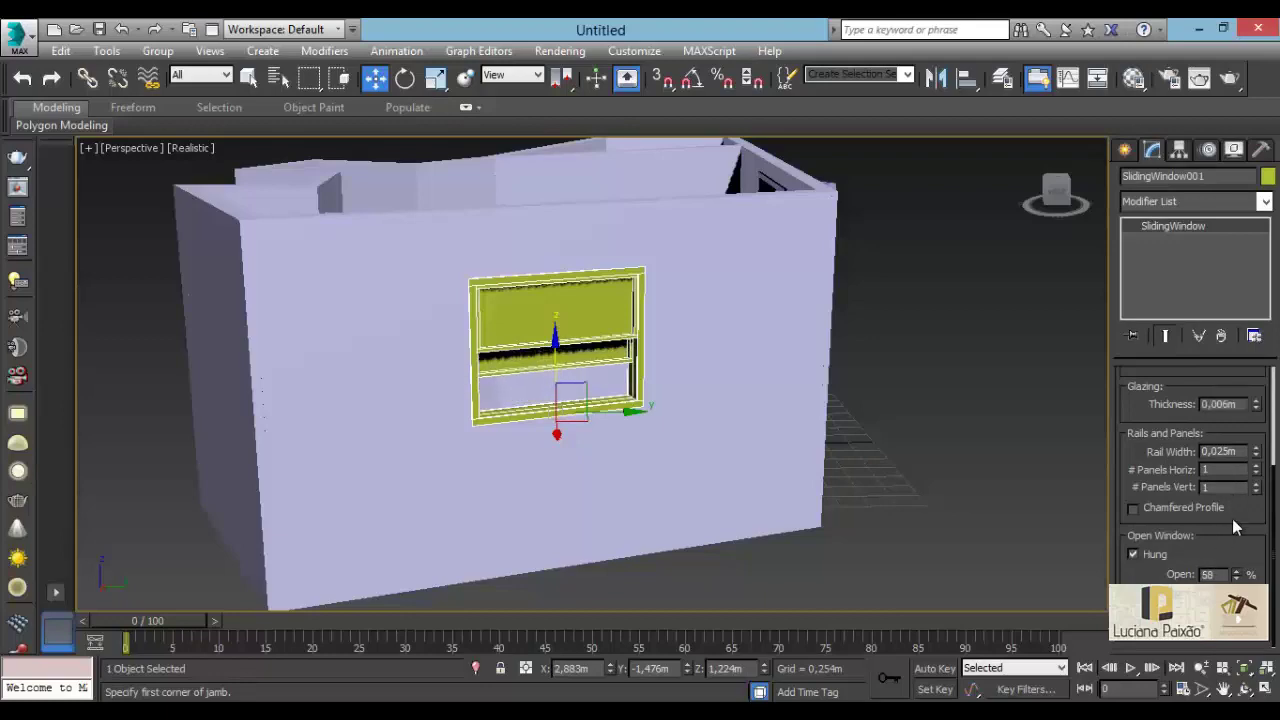
{"action": "mouse_move", "coordinate": [660, 335]}
{"action": "middle_mouse_down", "text": "alt"}
{"action": "mouse_move", "coordinate": [723, 308]}
{"action": "mouse_move", "coordinate": [465, 300]}
{"action": "mouse_move", "coordinate": [346, 357]}
{"action": "mouse_move", "coordinate": [429, 414]}
{"action": "mouse_move", "coordinate": [582, 358]}
{"action": "mouse_move", "coordinate": [732, 390]}
{"action": "mouse_move", "coordinate": [686, 374]}
{"action": "mouse_move", "coordinate": [531, 431]}
{"action": "mouse_move", "coordinate": [397, 436]}
{"action": "mouse_move", "coordinate": [470, 400]}
{"action": "mouse_move", "coordinate": [560, 383]}
{"action": "mouse_move", "coordinate": [591, 223]}
{"action": "mouse_move", "coordinate": [293, 290]}
{"action": "mouse_move", "coordinate": [246, 411]}
{"action": "mouse_move", "coordinate": [634, 406]}
{"action": "mouse_move", "coordinate": [670, 404]}
{"action": "mouse_move", "coordinate": [551, 406]}
{"action": "mouse_move", "coordinate": [697, 389]}
{"action": "mouse_move", "coordinate": [541, 250]}
{"action": "mouse_move", "coordinate": [454, 206]}
{"action": "mouse_move", "coordinate": [289, 386]}
{"action": "mouse_move", "coordinate": [583, 427]}
{"action": "middle_mouse_up", "text": "alt"}
{"action": "mouse_move", "coordinate": [876, 206]}
{"action": "middle_mouse_down", "text": "alt"}
{"action": "mouse_move", "coordinate": [597, 366]}
{"action": "mouse_move", "coordinate": [560, 303]}
{"action": "mouse_move", "coordinate": [509, 346]}
{"action": "middle_mouse_up", "text": "alt"}
{"action": "scroll", "coordinate": [624, 374], "scroll_direction": "down", "scroll_amount": 3}
{"action": "scroll", "coordinate": [624, 374], "scroll_direction": "down", "scroll_amount": 2}
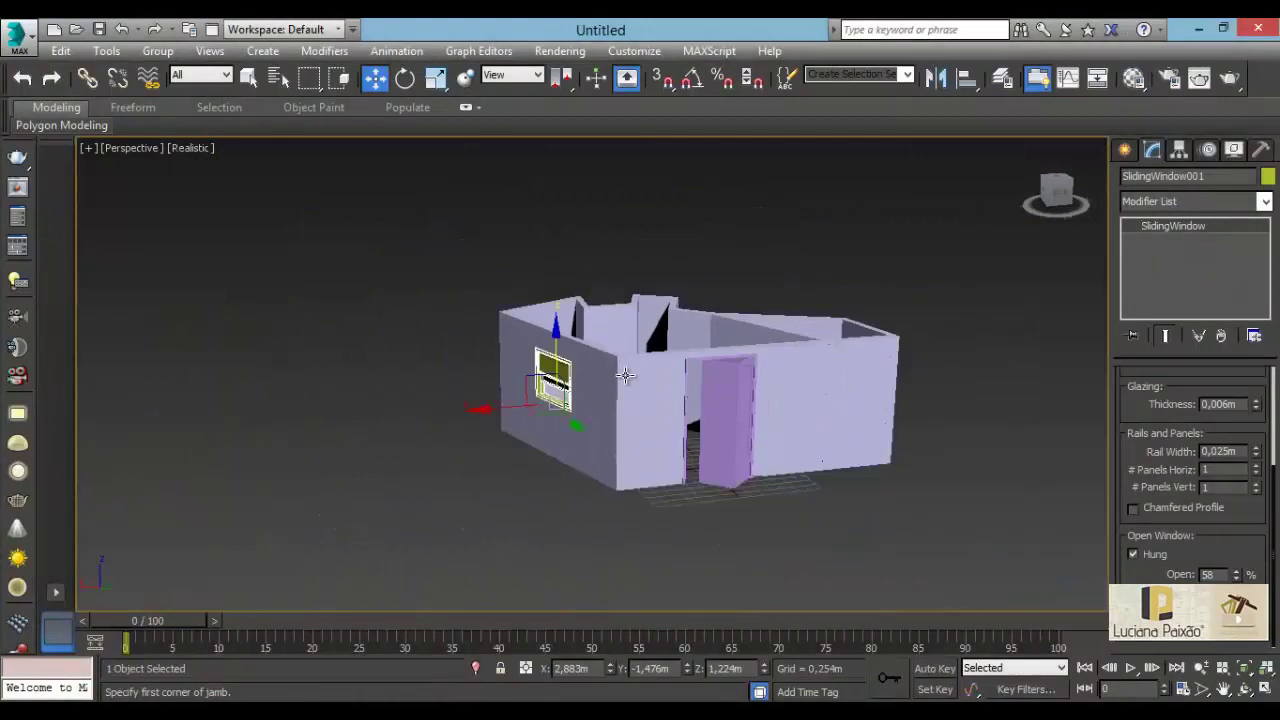
{"action": "scroll", "coordinate": [646, 455], "scroll_direction": "up", "scroll_amount": 2}
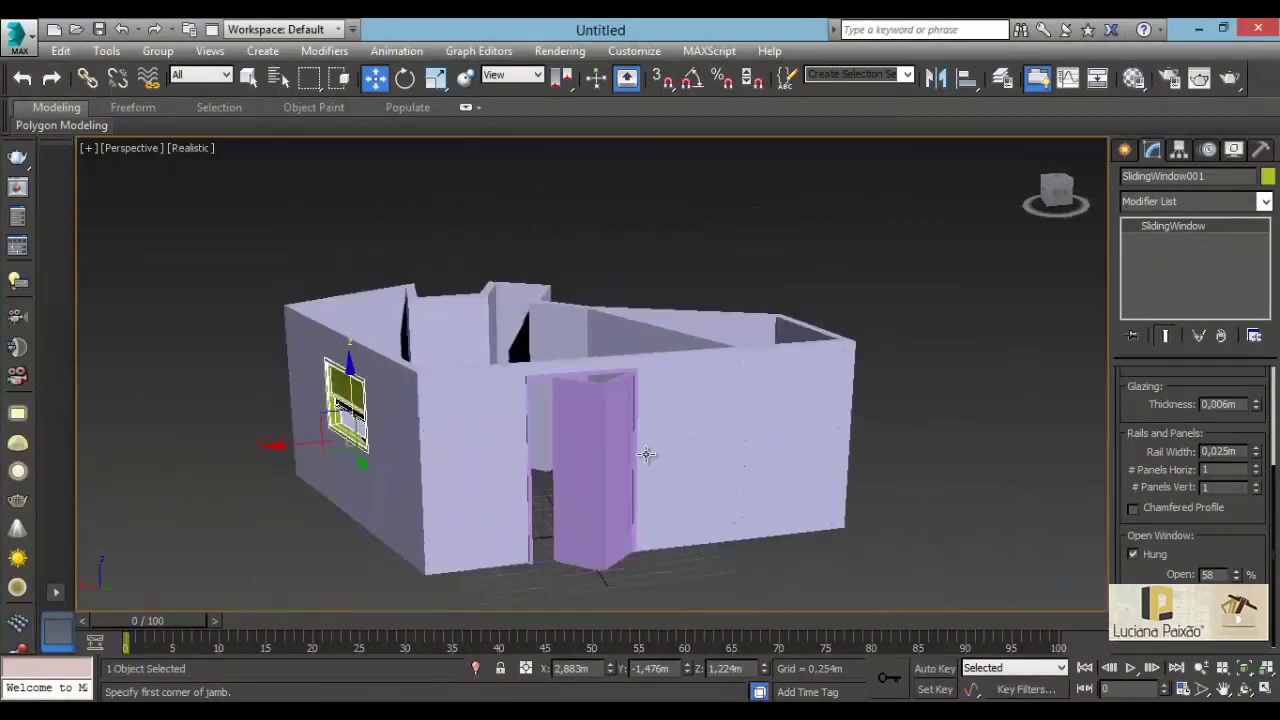
{"action": "scroll", "coordinate": [646, 455], "scroll_direction": "up", "scroll_amount": 3}
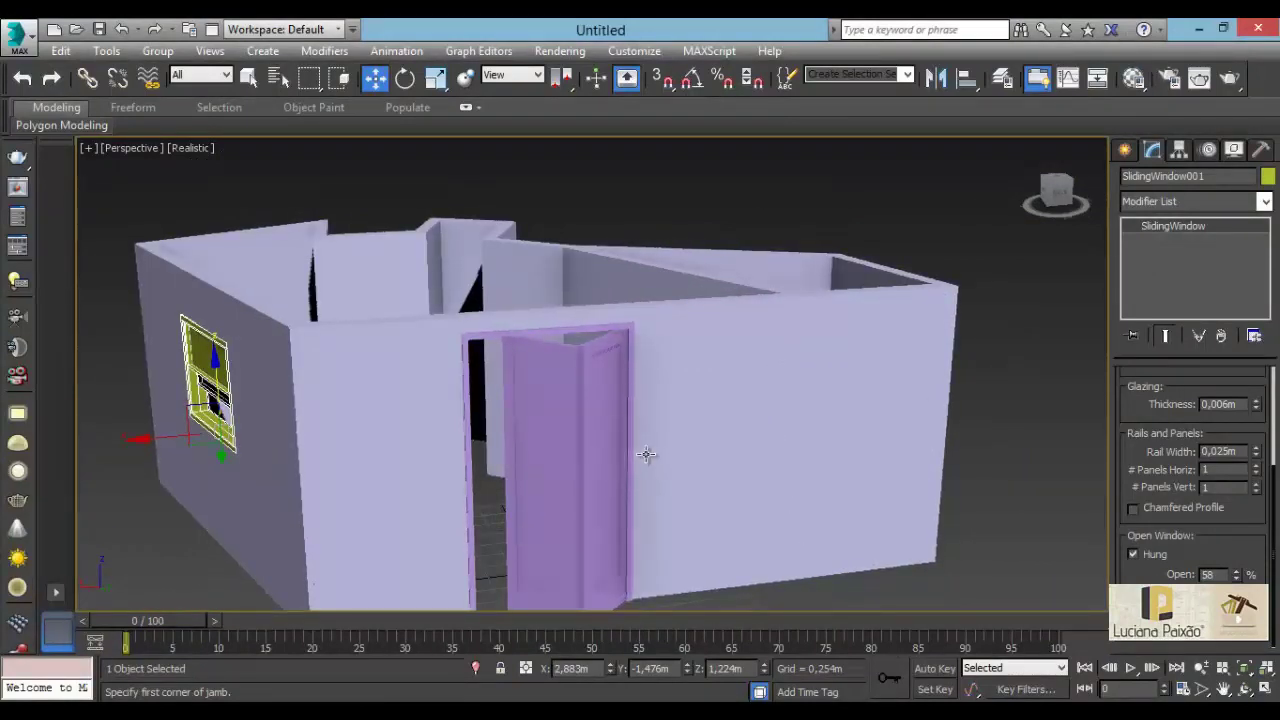
{"action": "middle_click_drag", "start_coordinate": [646, 455], "coordinate": [738, 510], "text": "alt"}
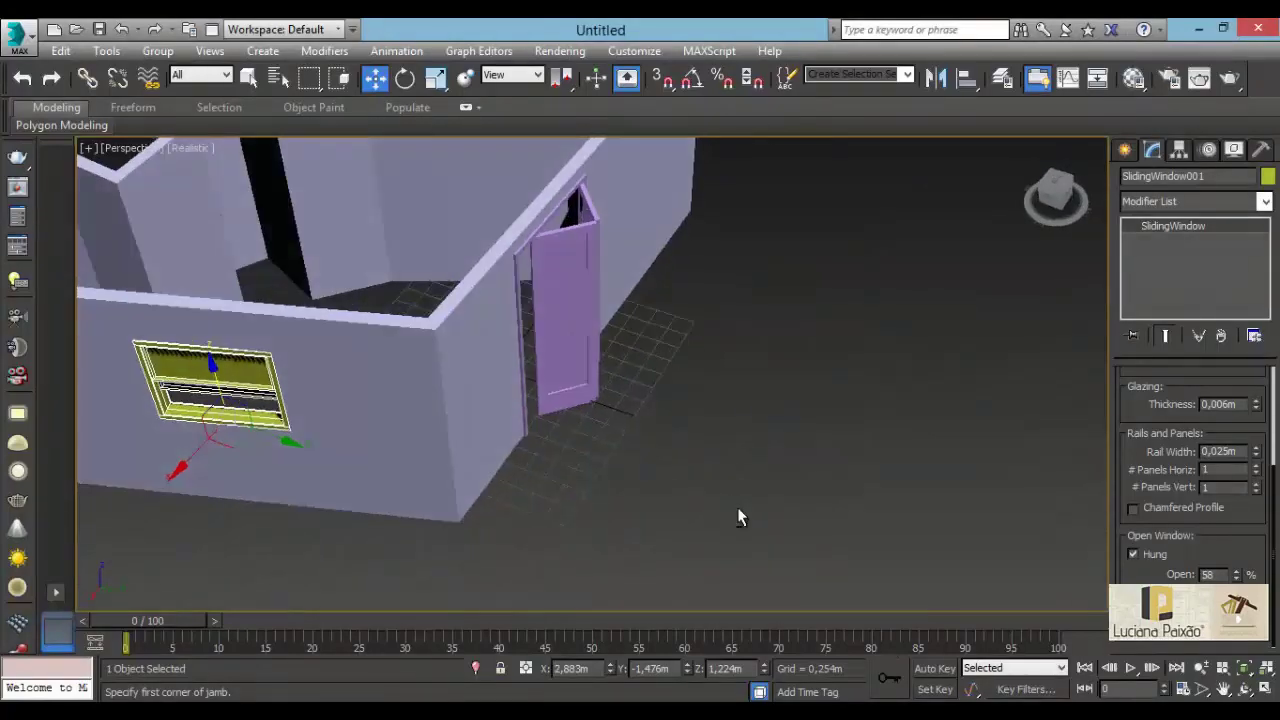
{"action": "middle_click_drag", "start_coordinate": [445, 399], "coordinate": [780, 470], "text": "alt"}
{"action": "scroll", "coordinate": [777, 469], "scroll_direction": "down", "scroll_amount": 5}
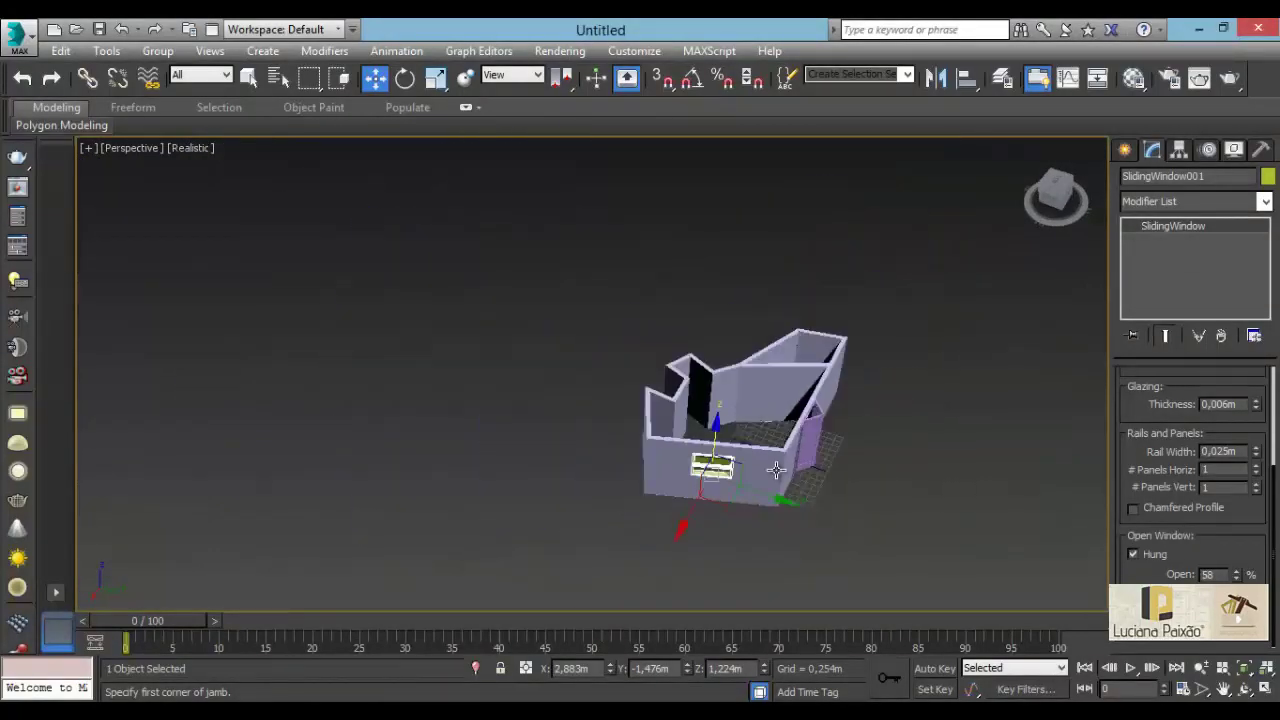
{"action": "scroll", "coordinate": [777, 469], "scroll_direction": "up", "scroll_amount": 3}
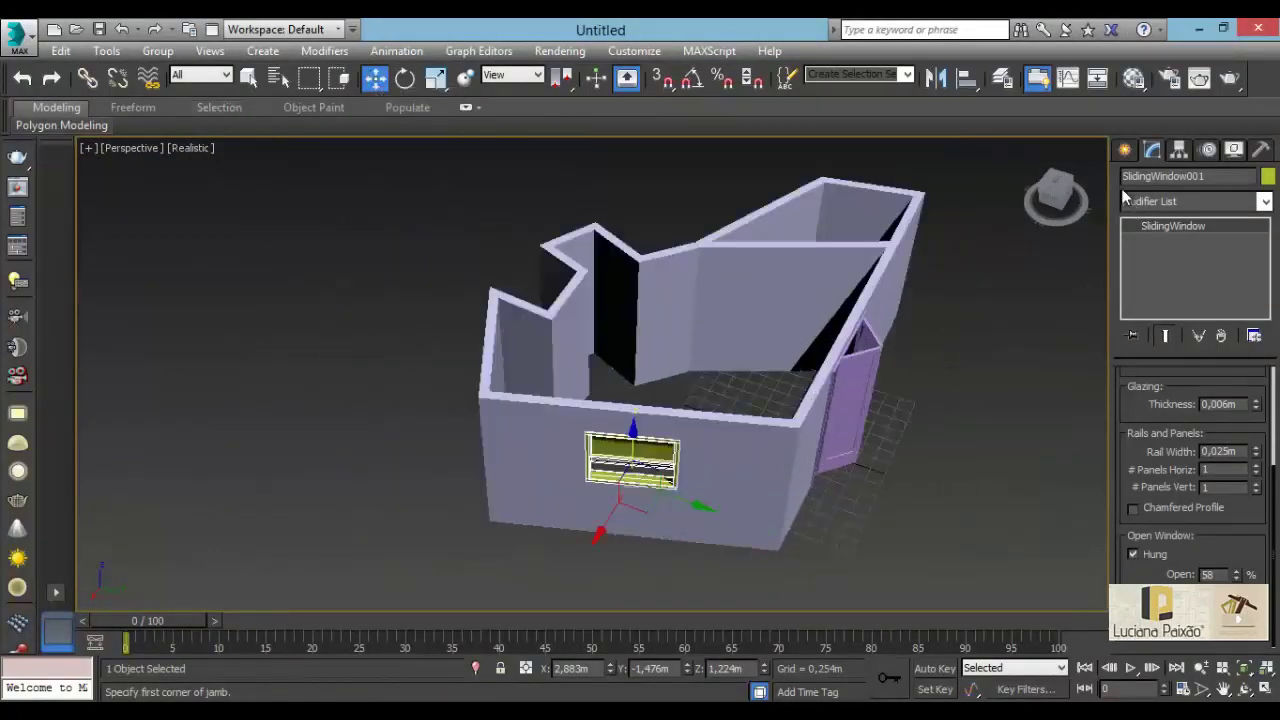
- Switch the Create panel's object category to AEC Extended
{"action": "left_click", "coordinate": [1124, 151]}
{"action": "left_click", "coordinate": [1145, 207]}
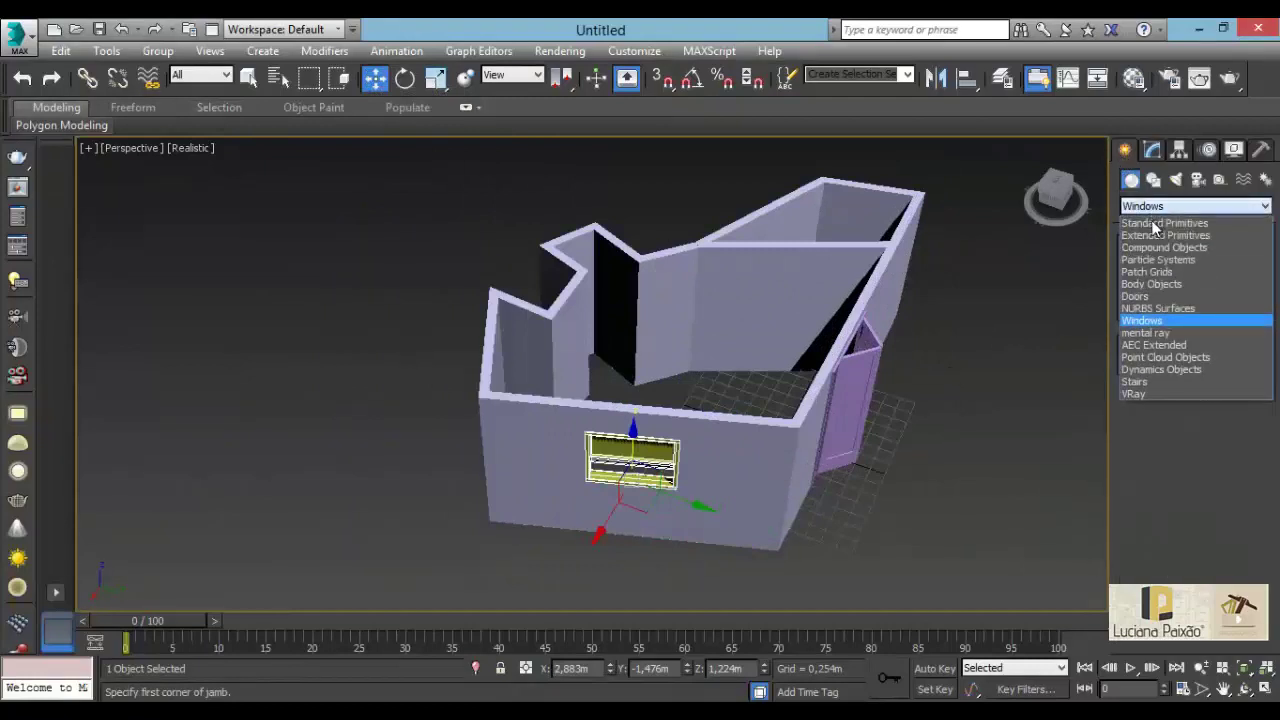
{"action": "left_click", "coordinate": [1160, 345]}
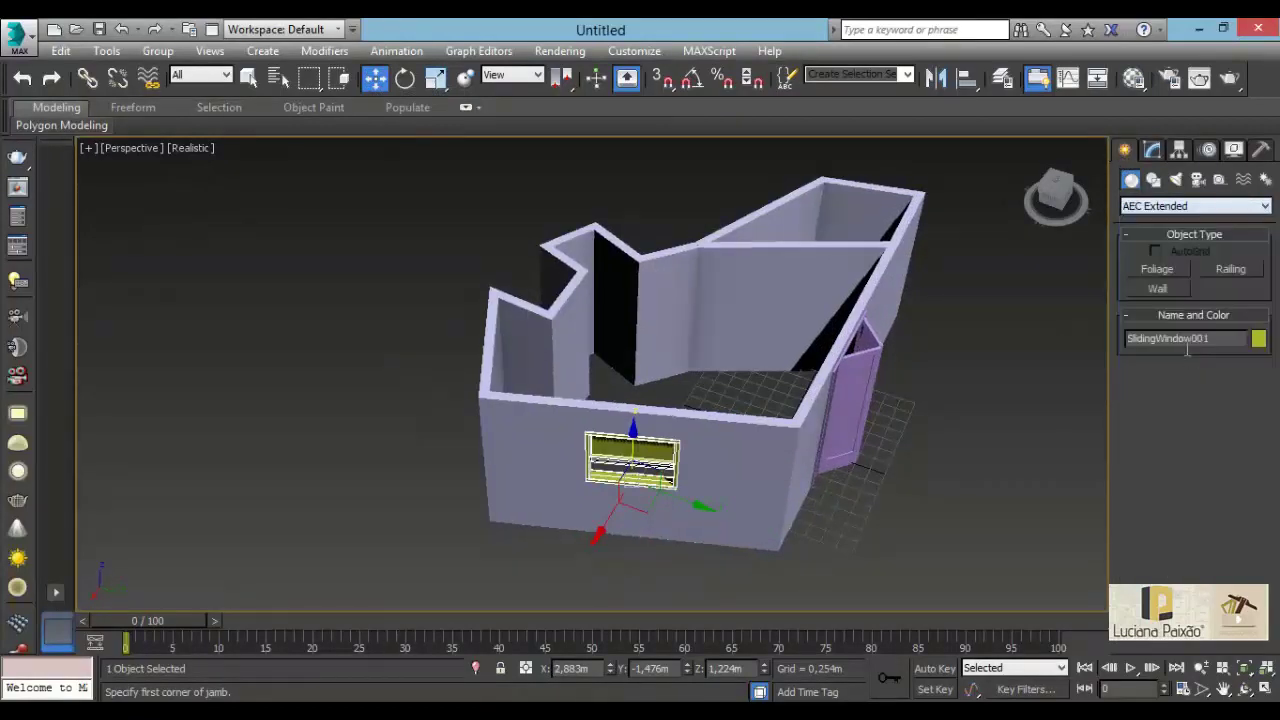
{"action": "left_click", "coordinate": [1158, 205]}
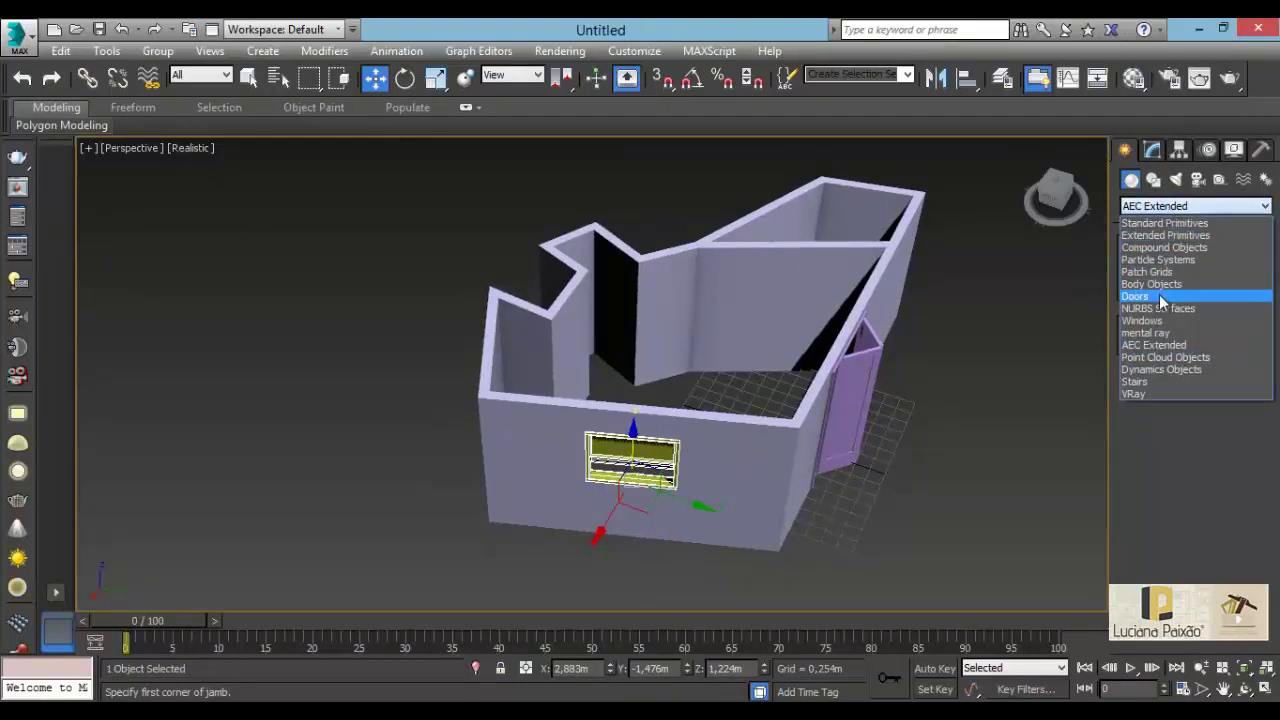
{"action": "mouse_move", "coordinate": [991, 369]}
{"action": "middle_mouse_down", "text": "alt"}
{"action": "mouse_move", "coordinate": [937, 349]}
{"action": "mouse_move", "coordinate": [756, 360]}
{"action": "mouse_move", "coordinate": [769, 378]}
{"action": "middle_mouse_up", "text": "alt"}
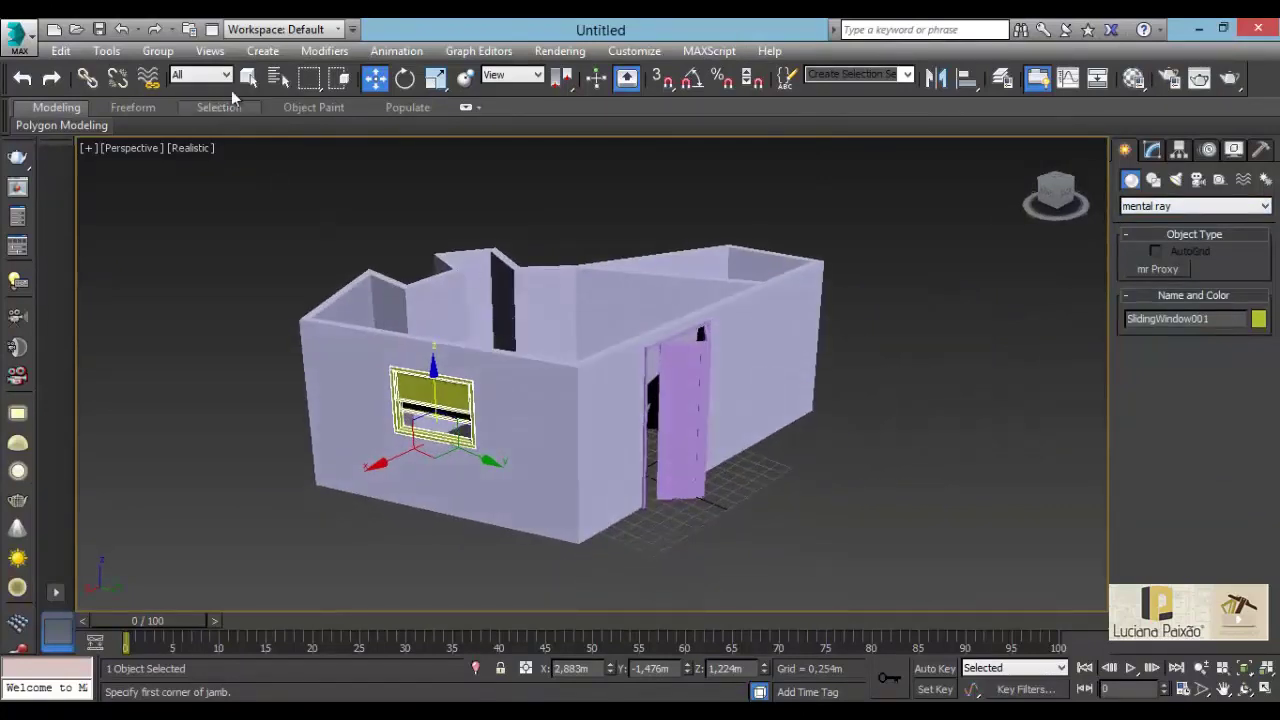
{"action": "left_click", "coordinate": [1176, 206]}
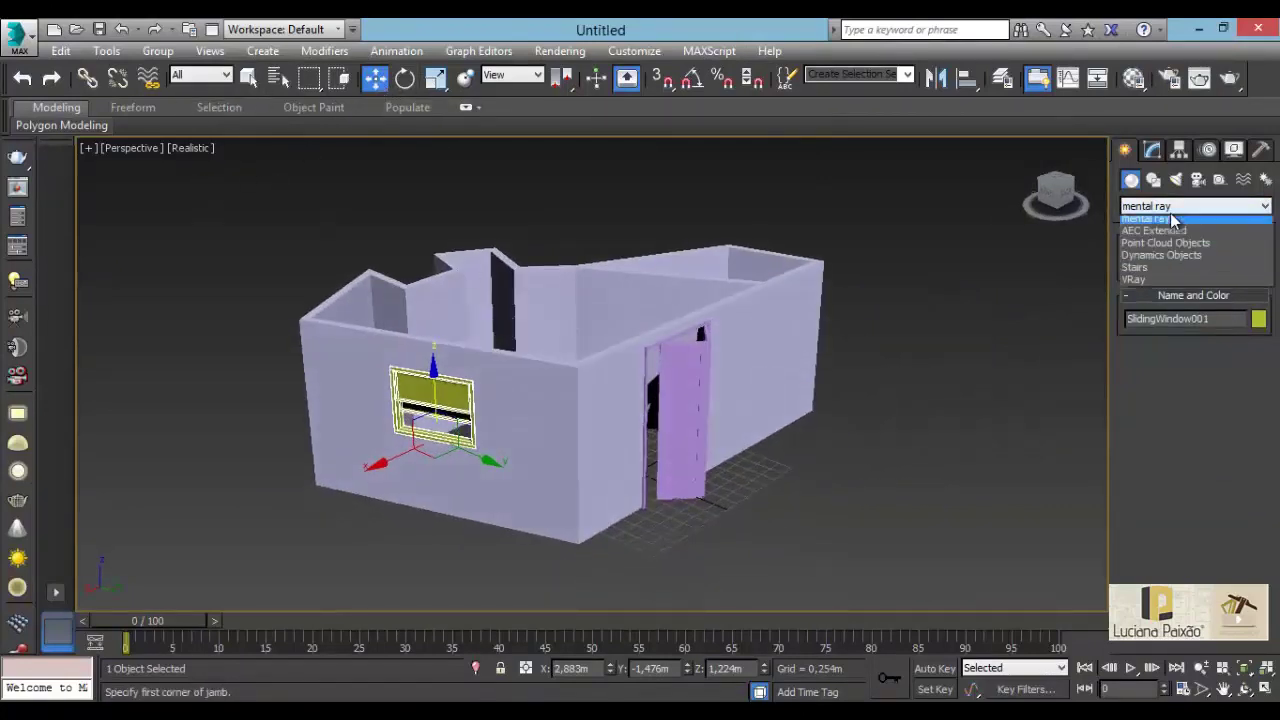
{"action": "left_click", "coordinate": [1155, 345]}
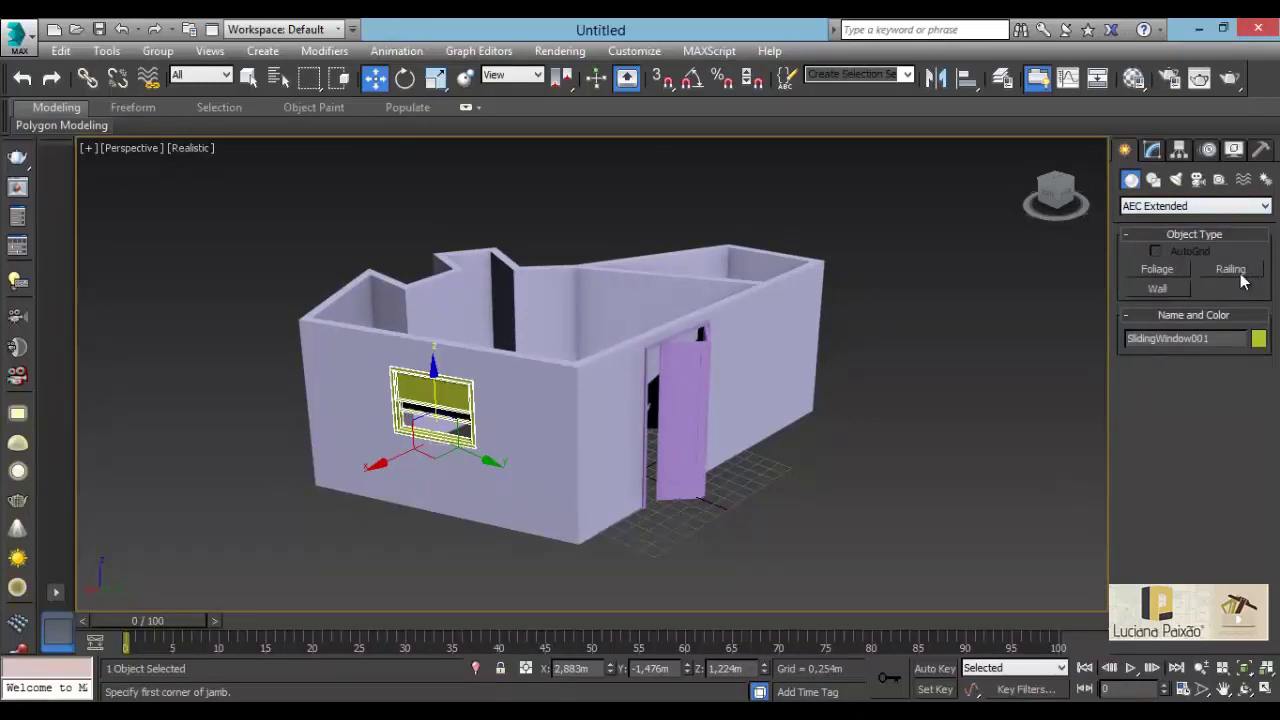
- Glance at the Stairs types, return to AEC Extended, and deselect the window
{"action": "left_click", "coordinate": [1200, 207]}
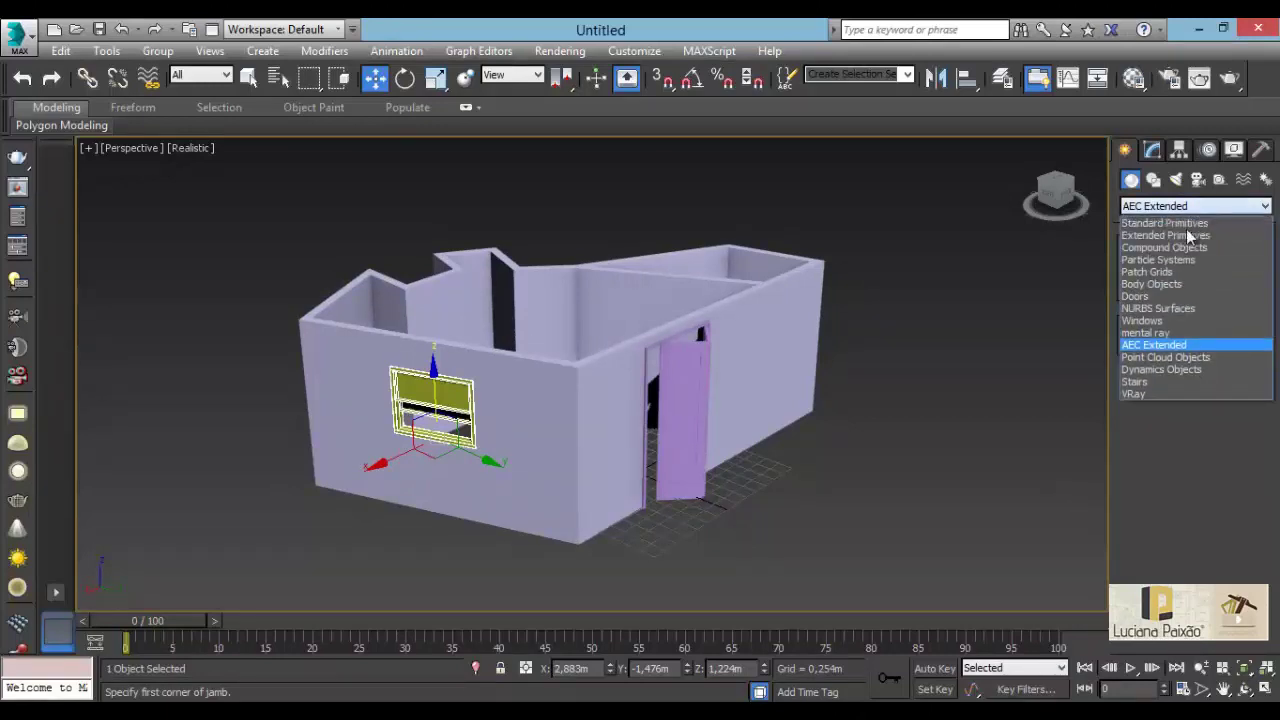
{"action": "left_click", "coordinate": [1135, 382]}
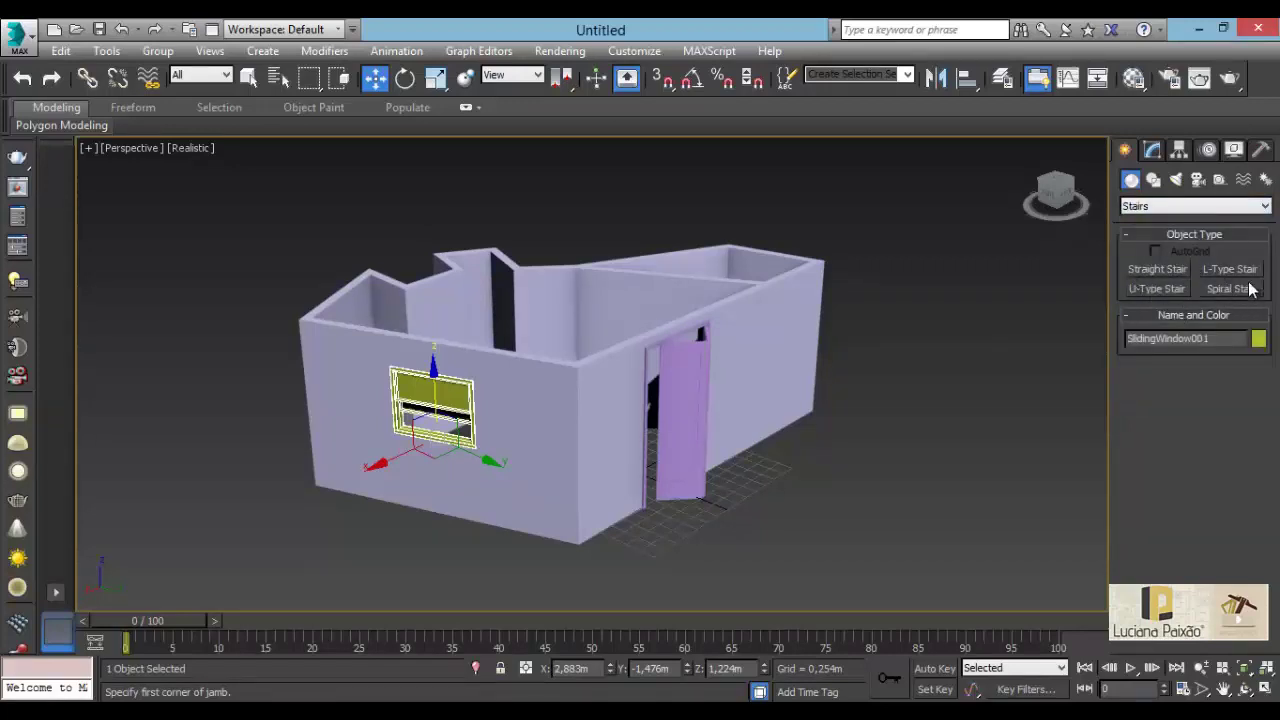
{"action": "left_click", "coordinate": [1154, 210]}
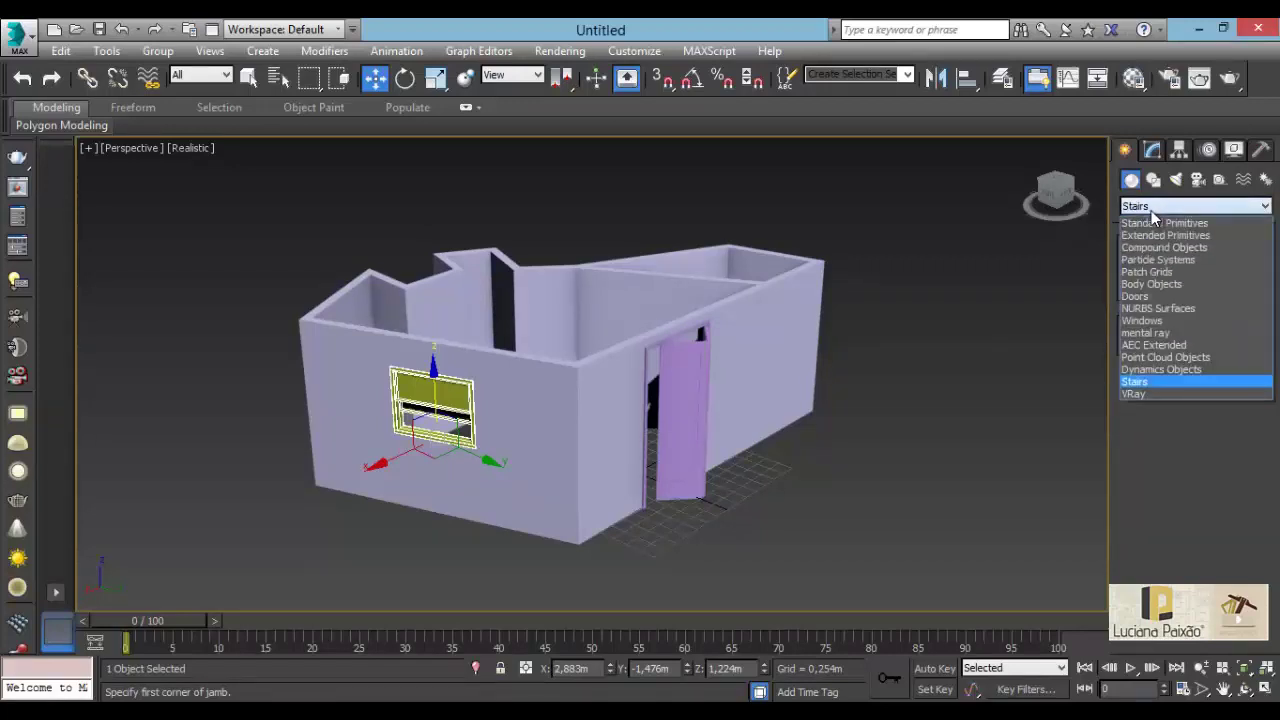
{"action": "left_click", "coordinate": [1151, 210]}
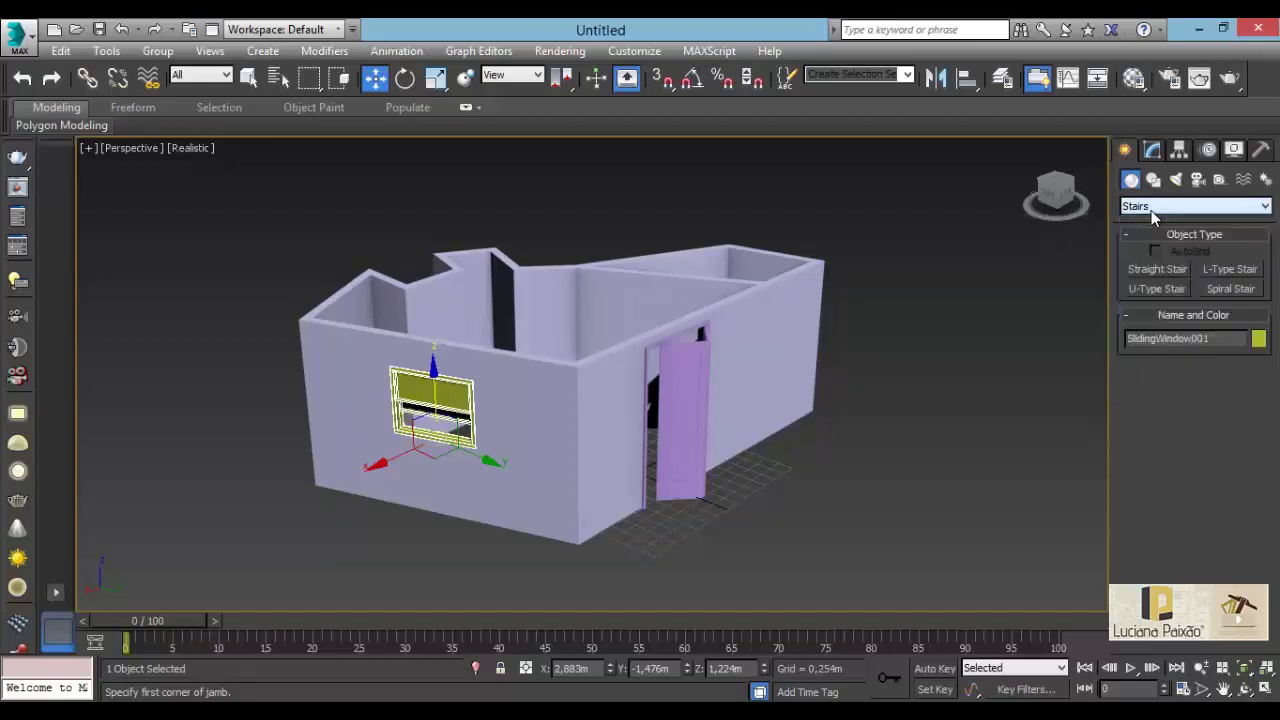
{"action": "left_click", "coordinate": [1152, 214]}
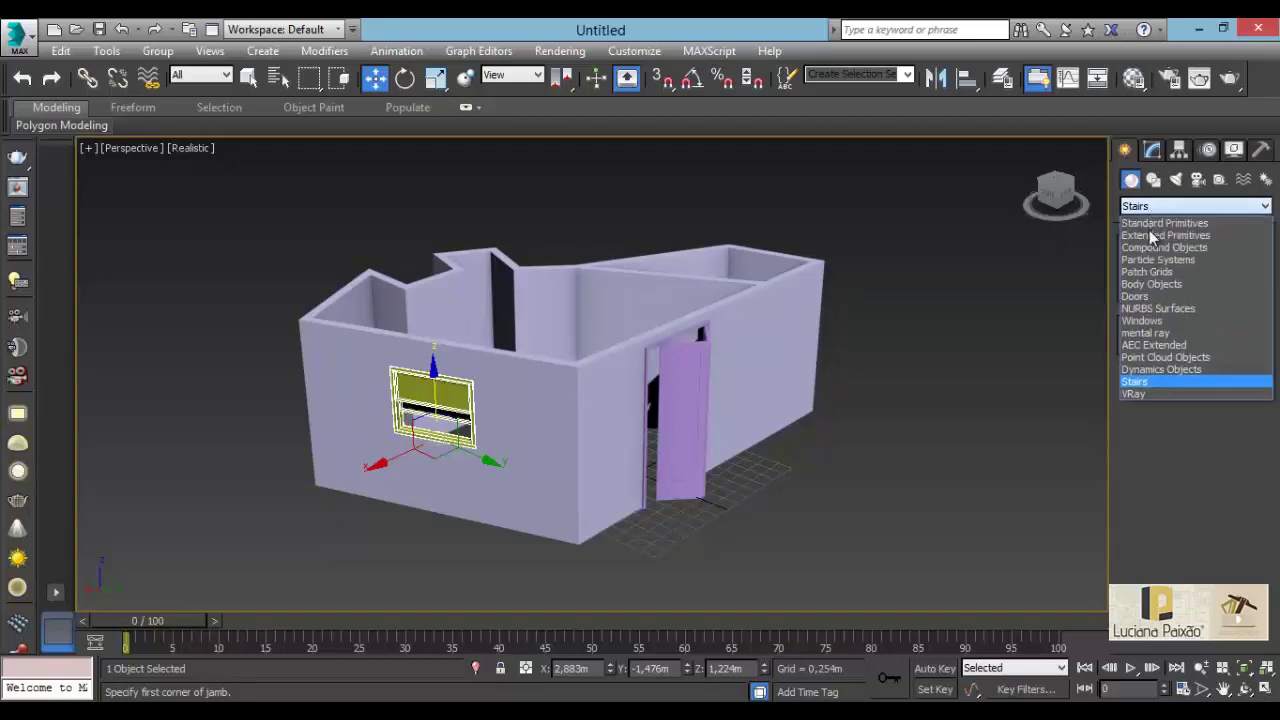
{"action": "left_click", "coordinate": [1165, 334]}
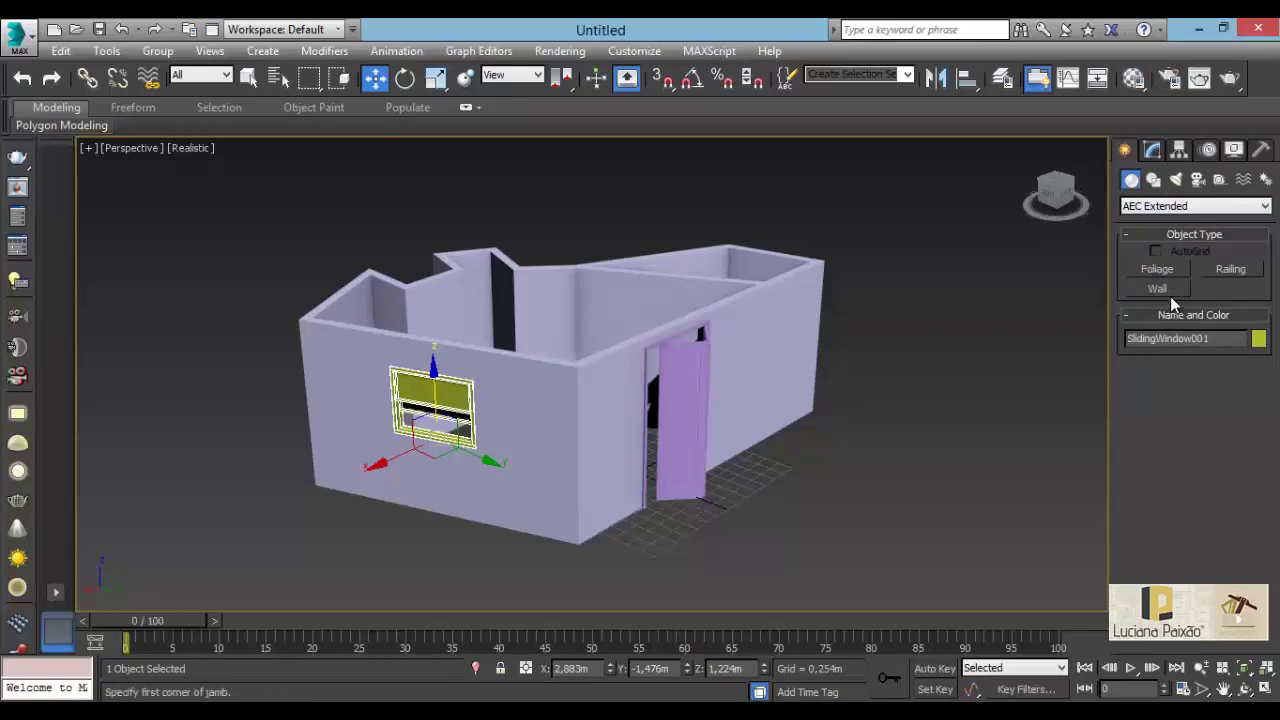
{"action": "mouse_move", "coordinate": [847, 396]}
{"action": "middle_mouse_down", "text": "alt"}
{"action": "mouse_move", "coordinate": [883, 417]}
{"action": "mouse_move", "coordinate": [560, 410]}
{"action": "middle_mouse_up", "text": "alt"}
{"action": "mouse_move", "coordinate": [489, 220]}
{"action": "middle_mouse_down", "text": "alt"}
{"action": "mouse_move", "coordinate": [595, 262]}
{"action": "mouse_move", "coordinate": [541, 243]}
{"action": "middle_mouse_up", "text": "alt"}
{"action": "left_click", "coordinate": [541, 243]}
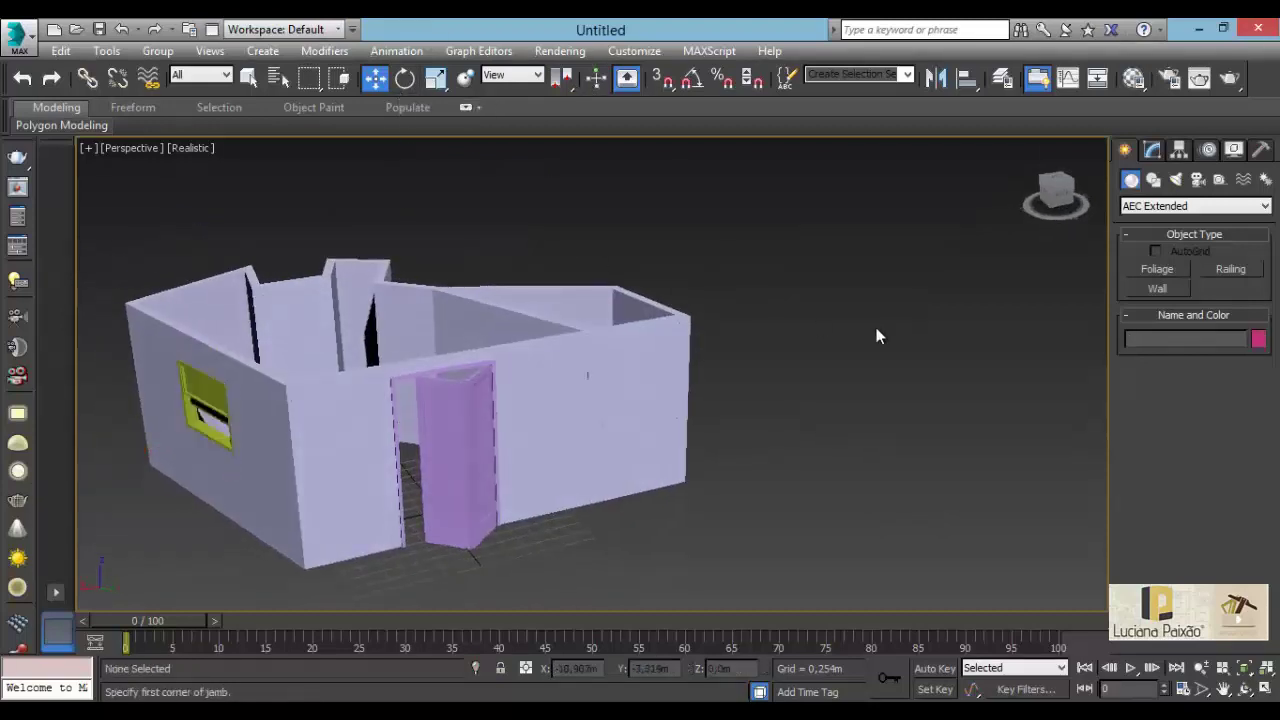